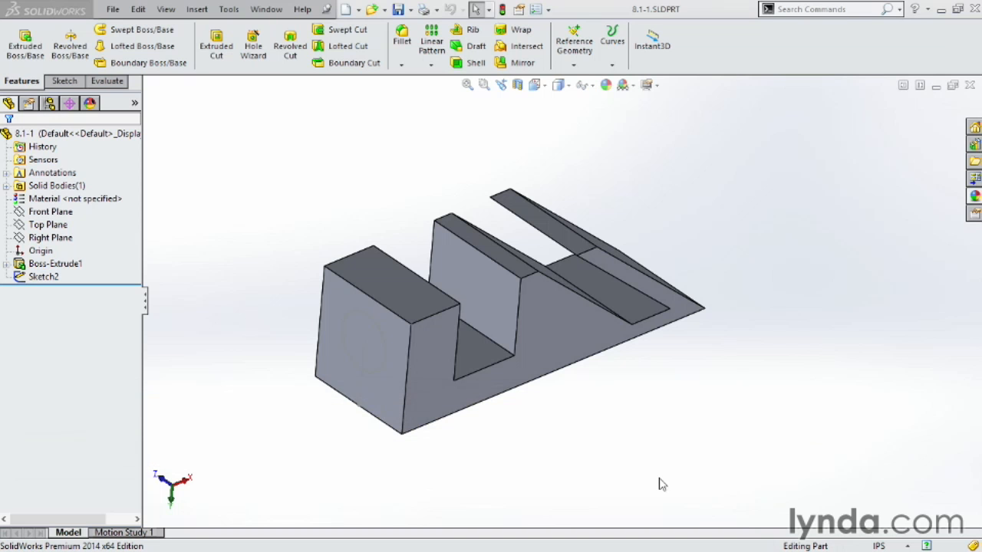
Open Sketch2 on the block's end face, view its circle and dimensions face-on, and leave the sketch.
{"action": "left_click", "coordinate": [391, 330]}
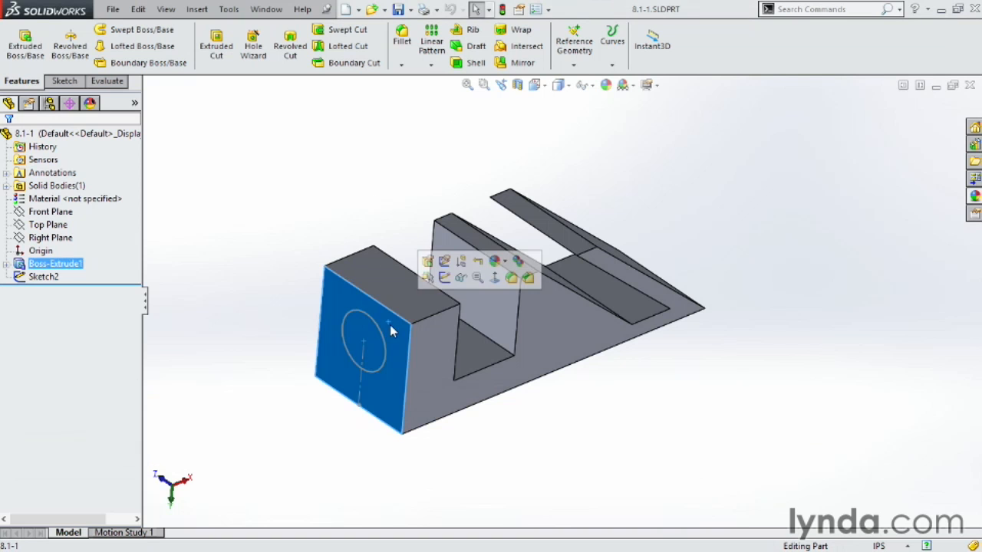
{"action": "left_click", "coordinate": [28, 281]}
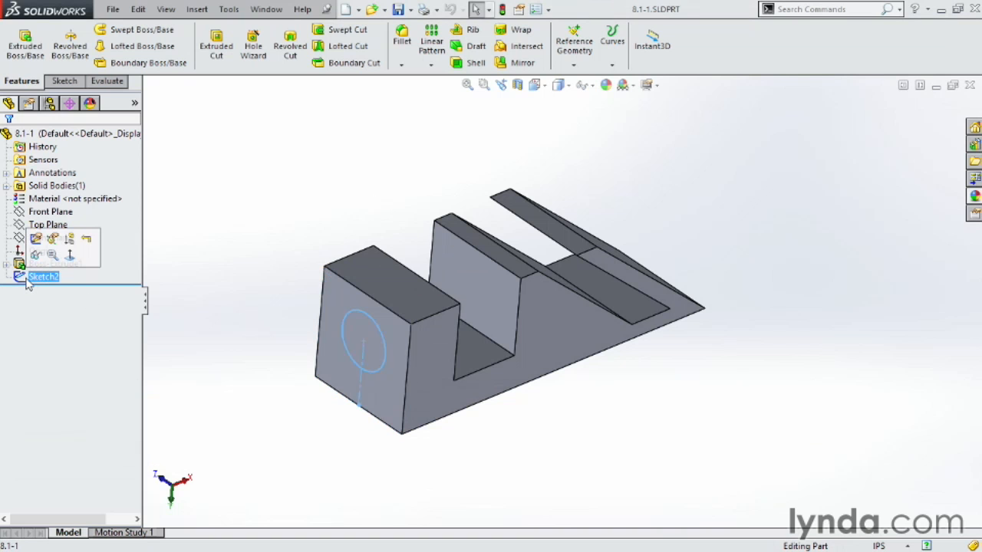
{"action": "left_click", "coordinate": [35, 239]}
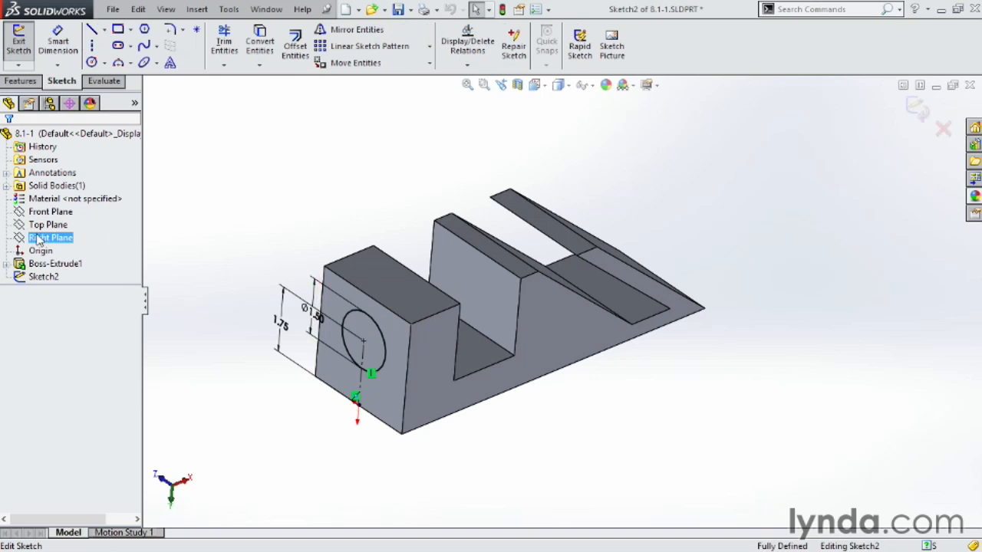
{"action": "key", "text": "space"}
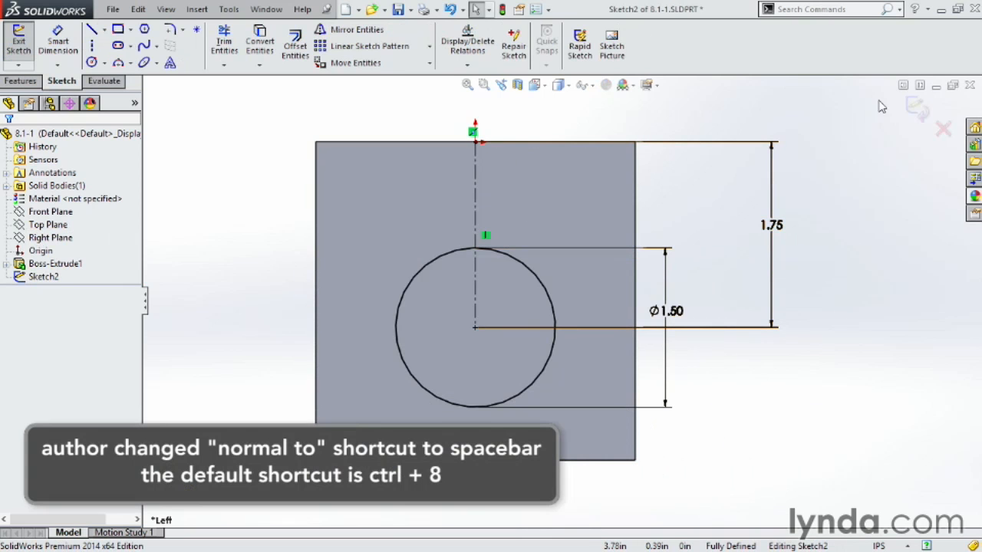
{"action": "left_click", "coordinate": [917, 108]}
{"action": "scroll", "coordinate": [852, 241], "scroll_direction": "down", "scroll_amount": 3}
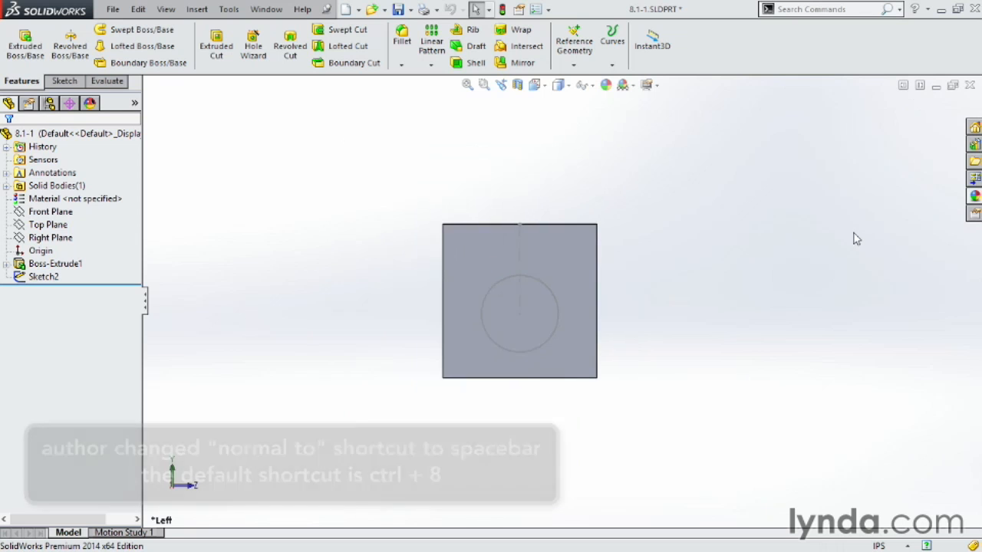
{"action": "mouse_move", "coordinate": [738, 305]}
{"action": "middle_mouse_down"}
{"action": "mouse_move", "coordinate": [653, 215]}
{"action": "mouse_move", "coordinate": [668, 277]}
{"action": "mouse_move", "coordinate": [657, 147]}
{"action": "mouse_move", "coordinate": [685, 213]}
{"action": "mouse_move", "coordinate": [711, 228]}
{"action": "mouse_move", "coordinate": [735, 268]}
{"action": "middle_mouse_up"}
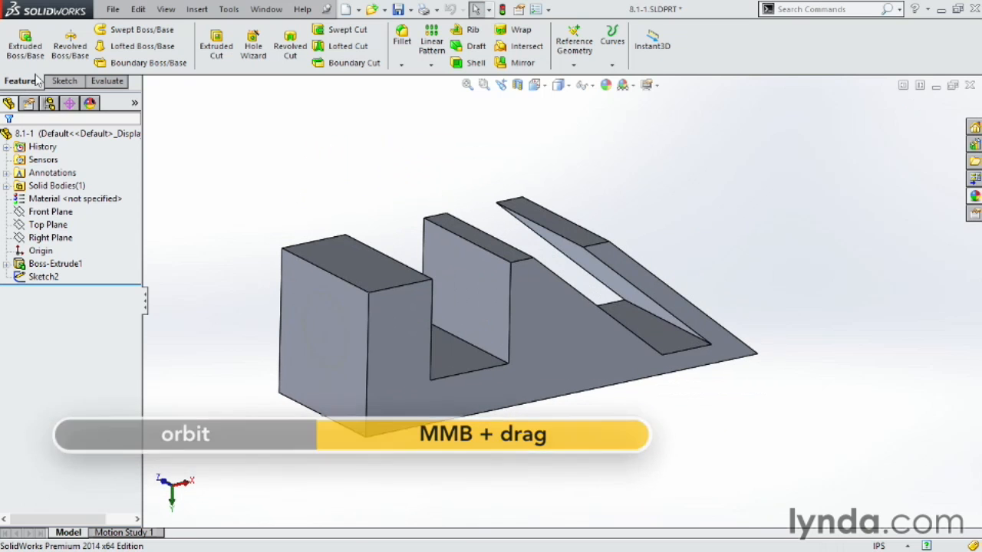
{"action": "left_click", "coordinate": [213, 49]}
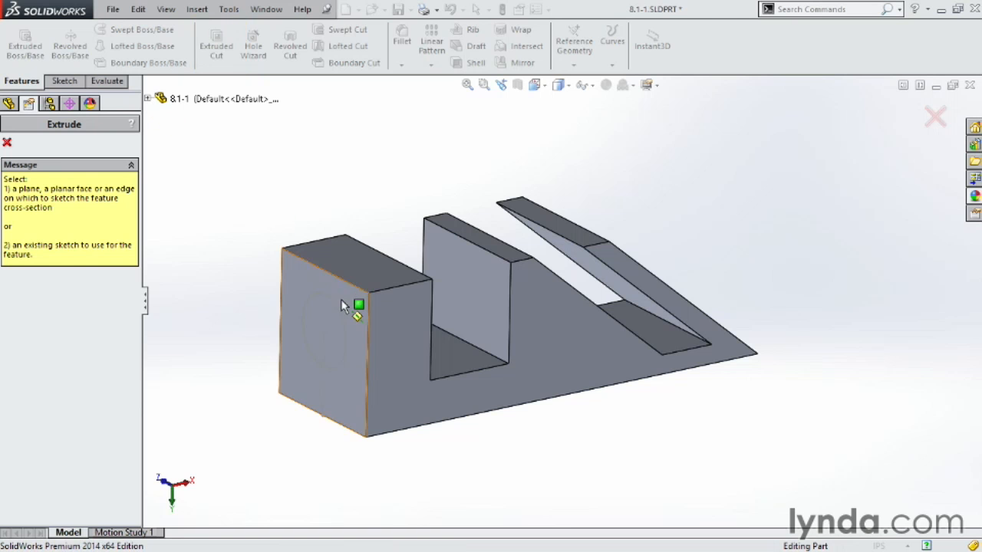
{"action": "left_click", "coordinate": [148, 99]}
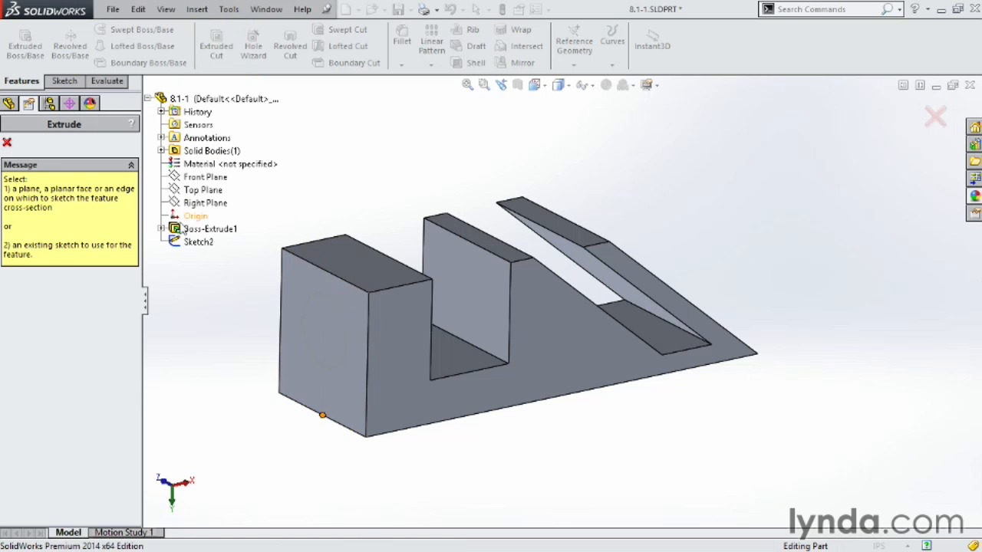
{"action": "left_click", "coordinate": [185, 242]}
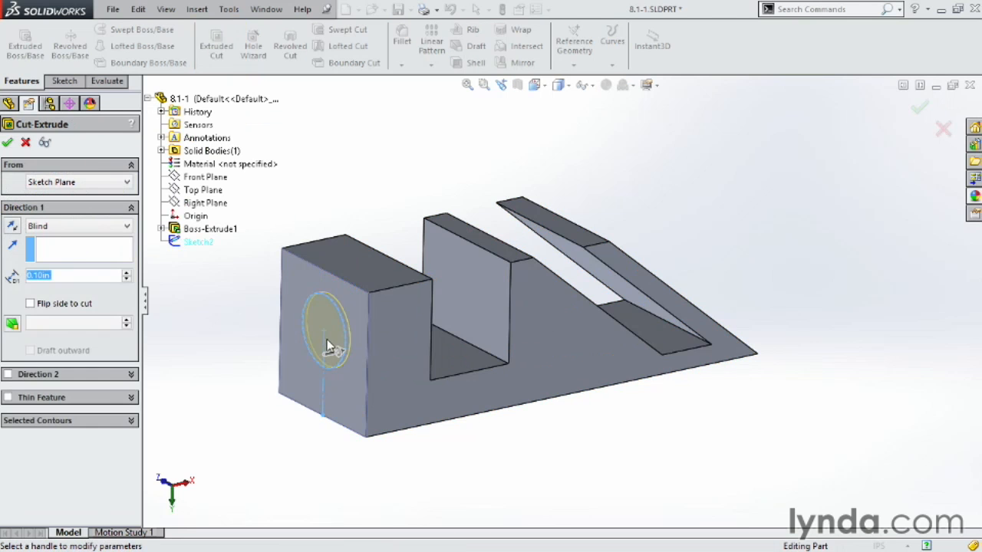
{"action": "left_click", "coordinate": [26, 144]}
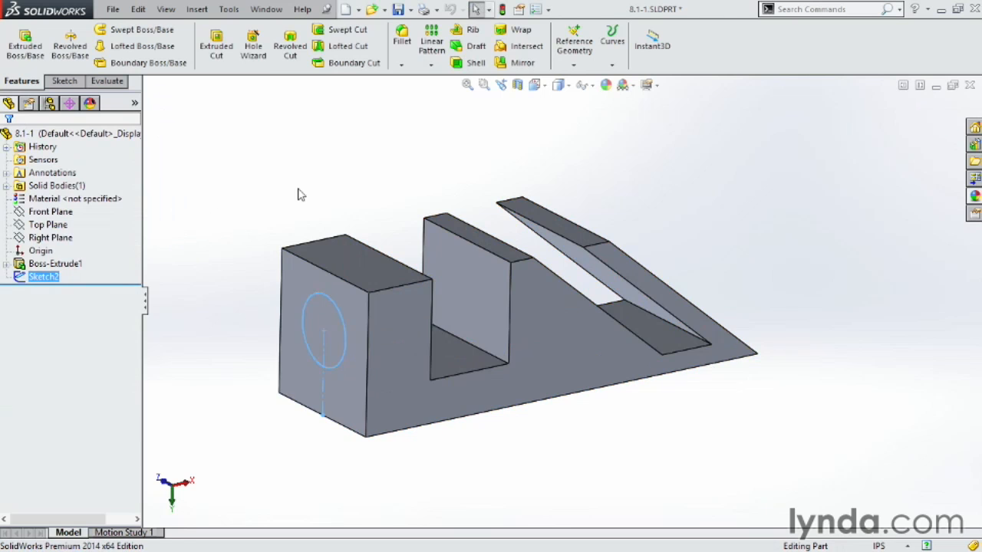
Start an extruded cut from Sketch2's circle, with its start offset 0.40 in from the sketch plane, reversed into the block.
{"action": "left_click", "coordinate": [31, 277]}
{"action": "left_click", "coordinate": [27, 235]}
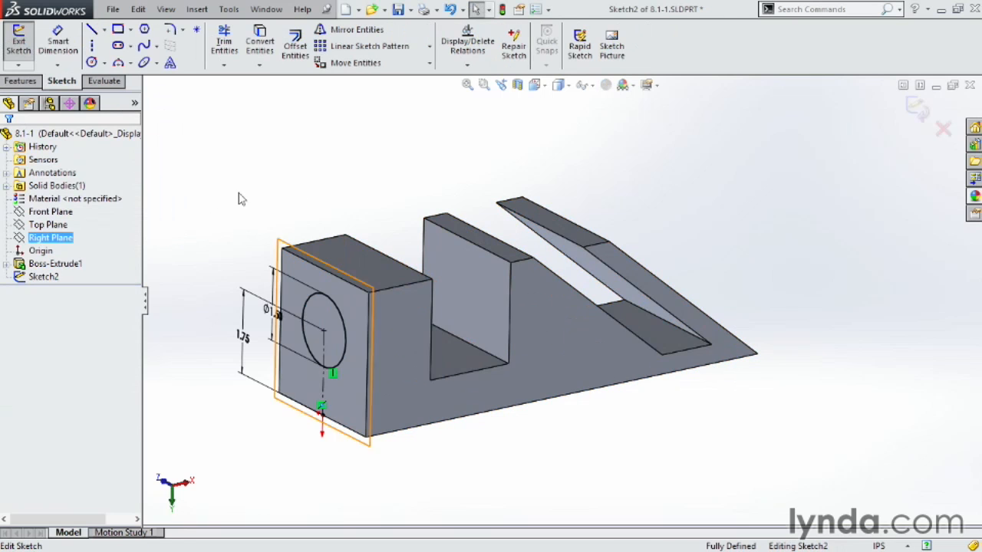
{"action": "left_click", "coordinate": [23, 81]}
{"action": "left_click", "coordinate": [217, 46]}
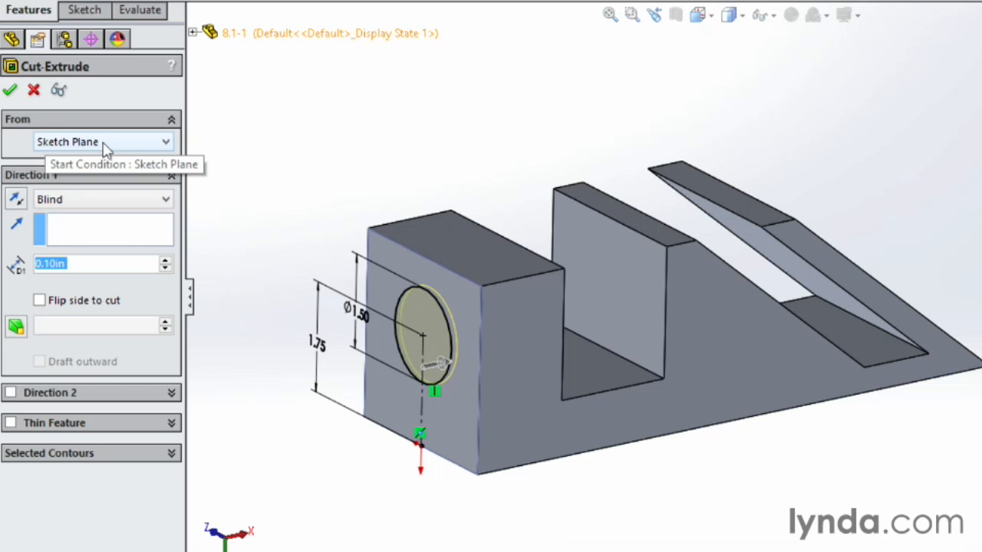
{"action": "left_click", "coordinate": [168, 143]}
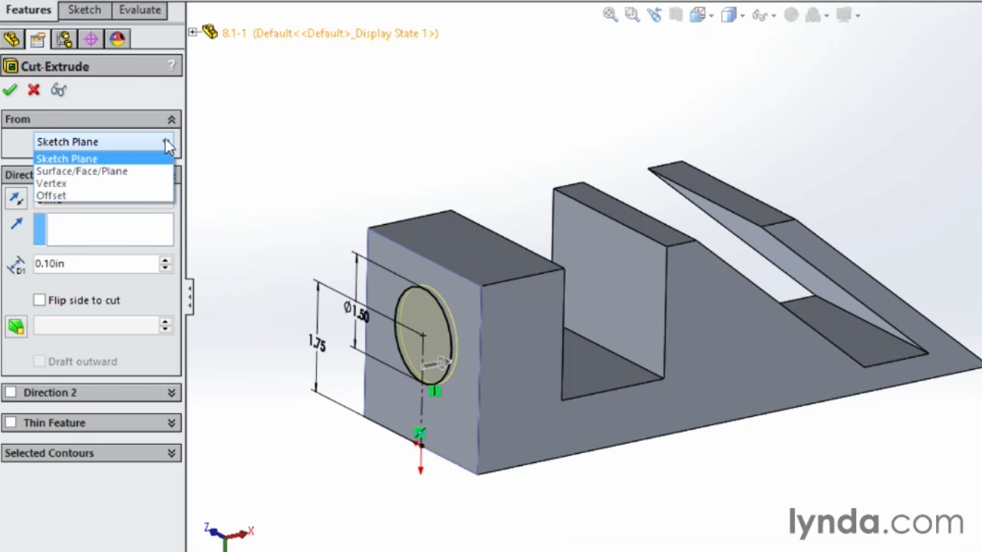
{"action": "left_click", "coordinate": [92, 198]}
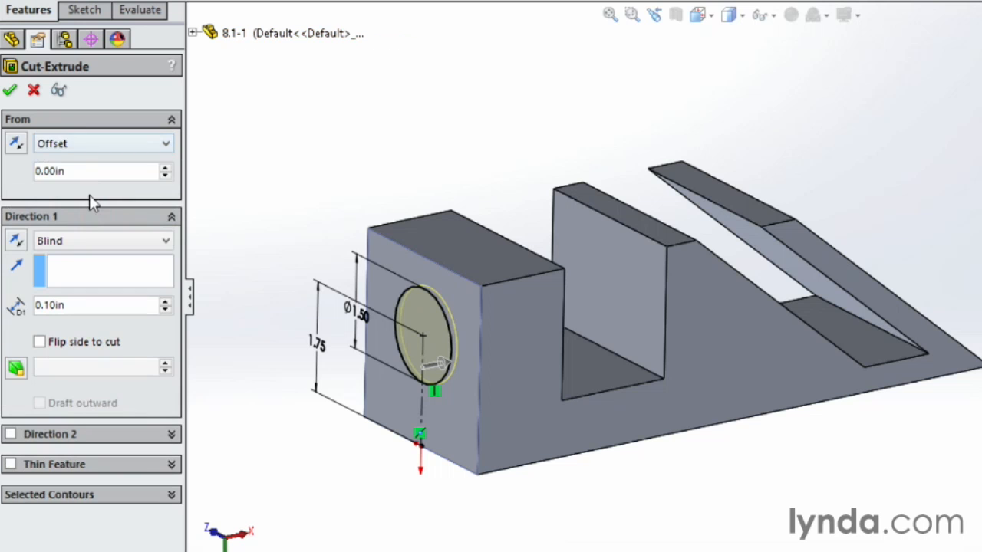
{"action": "left_click", "coordinate": [164, 168]}
{"action": "left_click", "coordinate": [164, 168]}
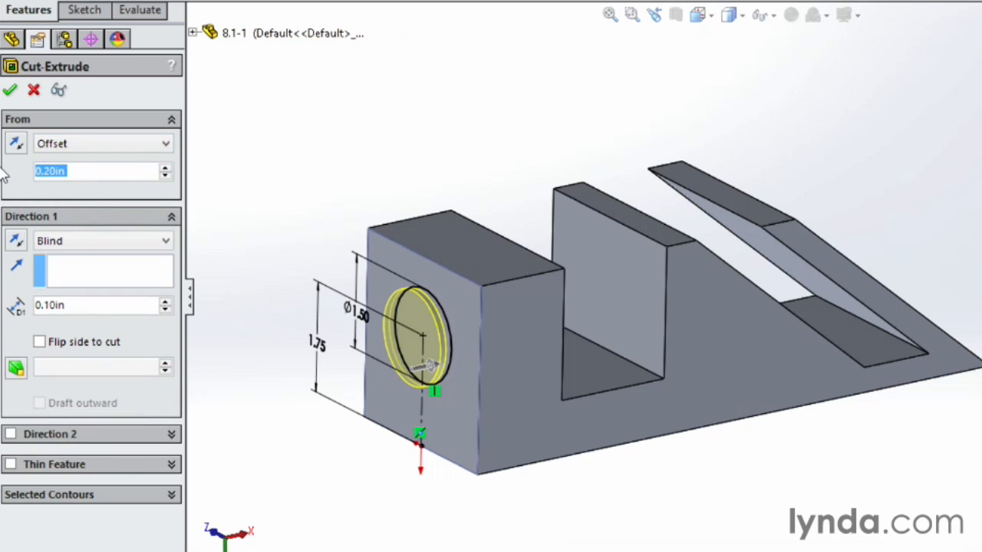
{"action": "left_click", "coordinate": [15, 145]}
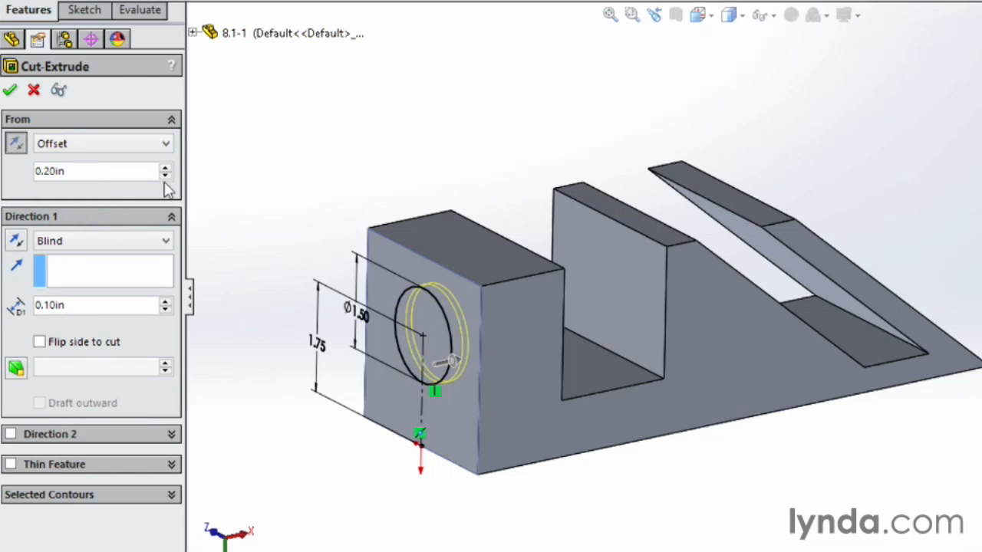
{"action": "left_click", "coordinate": [164, 168]}
{"action": "left_click", "coordinate": [165, 169]}
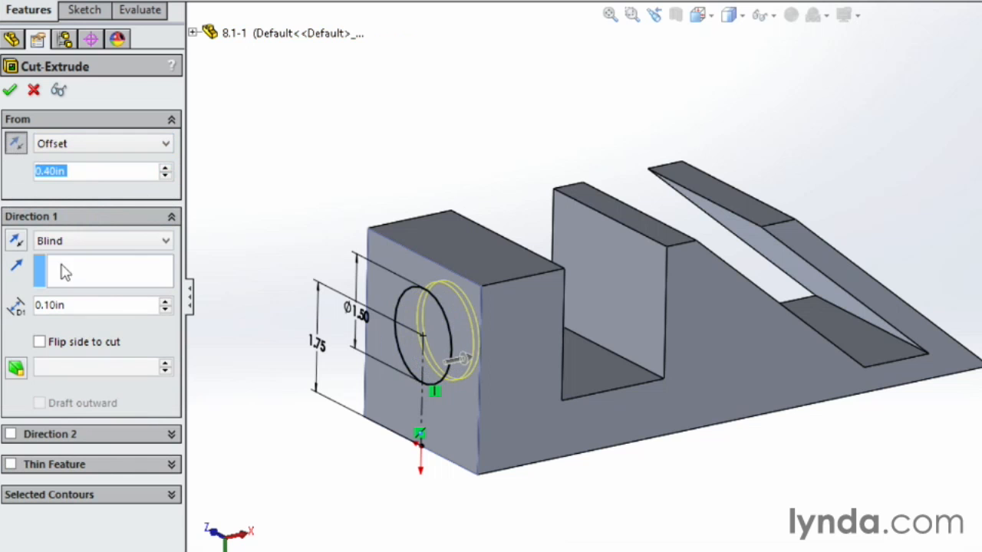
Set the cut's blind depth to 1.50 in, create it, and check the hole from both sides.
{"action": "left_click", "coordinate": [164, 302]}
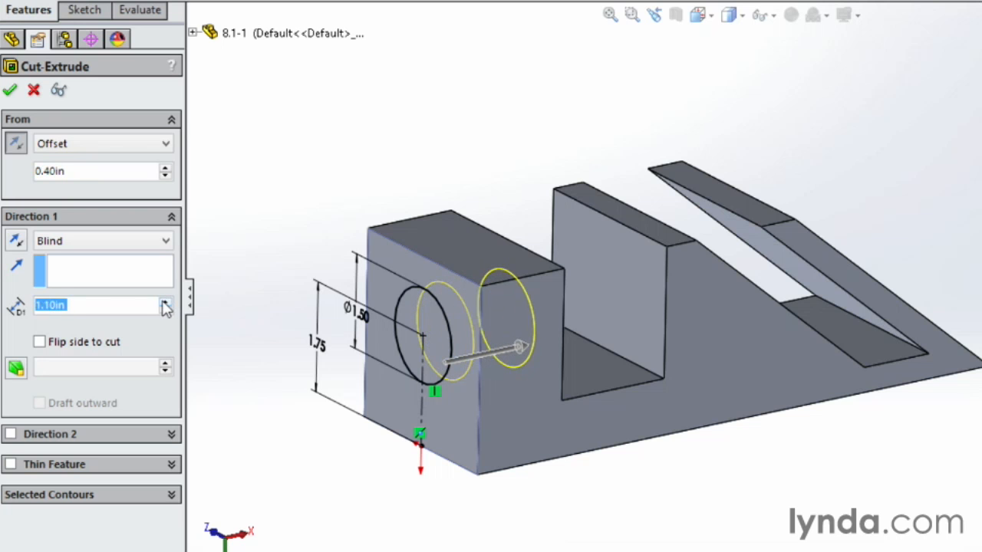
{"action": "middle_click_drag", "start_coordinate": [723, 324], "coordinate": [648, 322]}
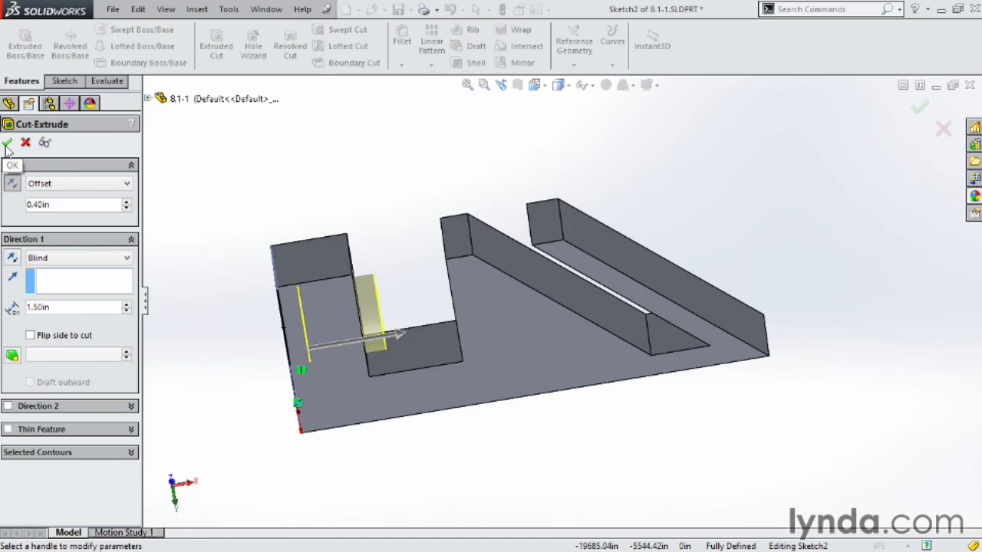
{"action": "left_click", "coordinate": [7, 144]}
{"action": "middle_click_drag", "start_coordinate": [465, 193], "coordinate": [439, 191]}
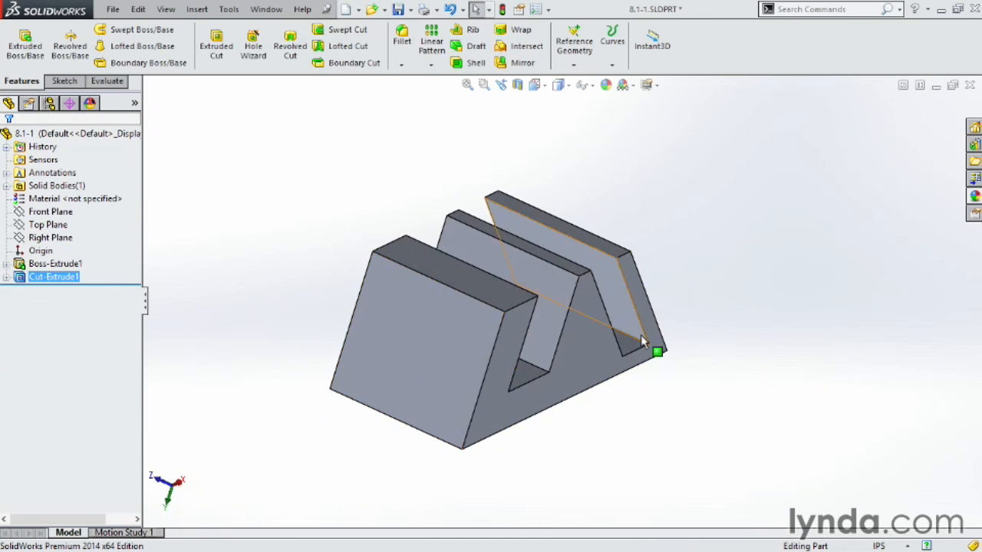
{"action": "middle_click_drag", "start_coordinate": [686, 290], "coordinate": [513, 294]}
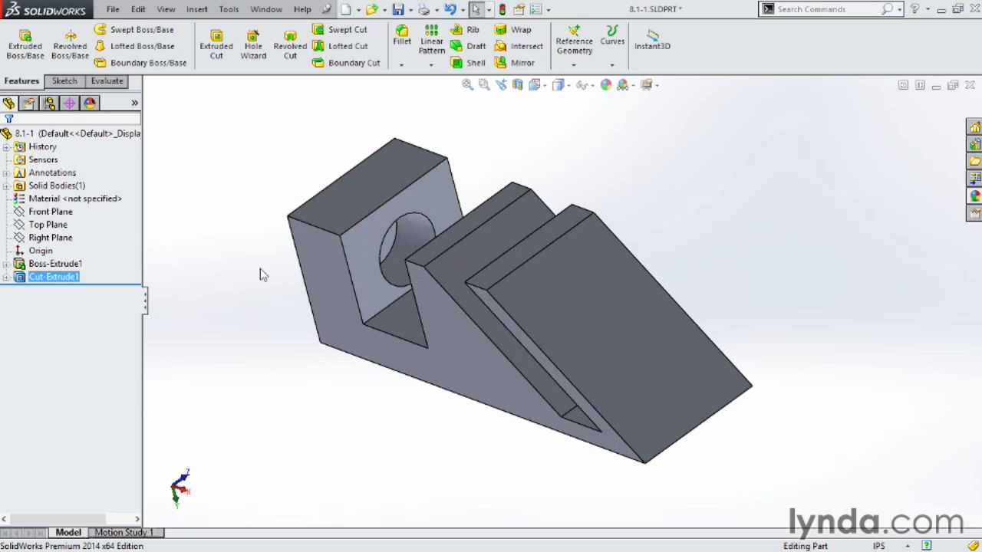
{"action": "middle_click_drag", "start_coordinate": [249, 267], "coordinate": [354, 294]}
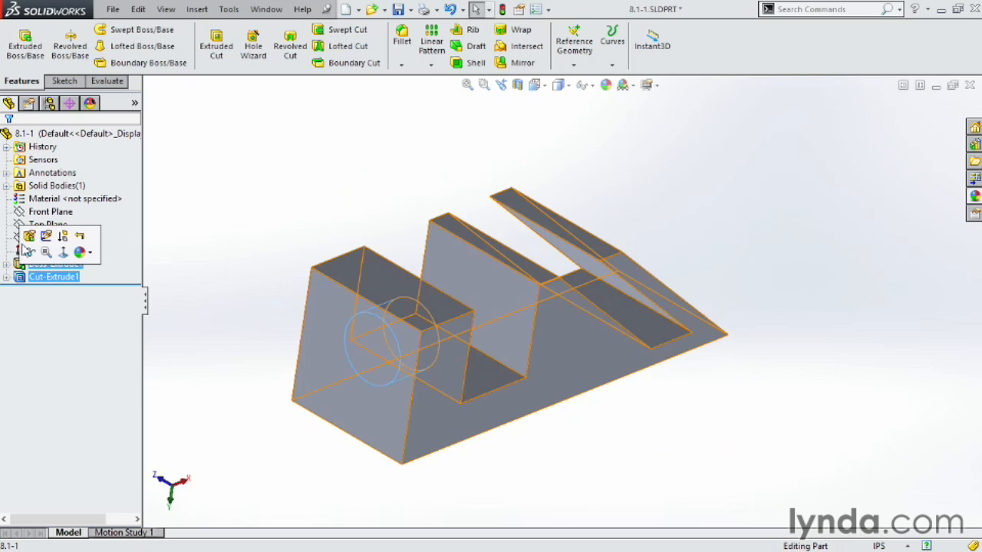
Edit the circular cut so that it starts from the sketch plane instead of an offset.
{"action": "left_click", "coordinate": [28, 235]}
{"action": "left_click", "coordinate": [127, 184]}
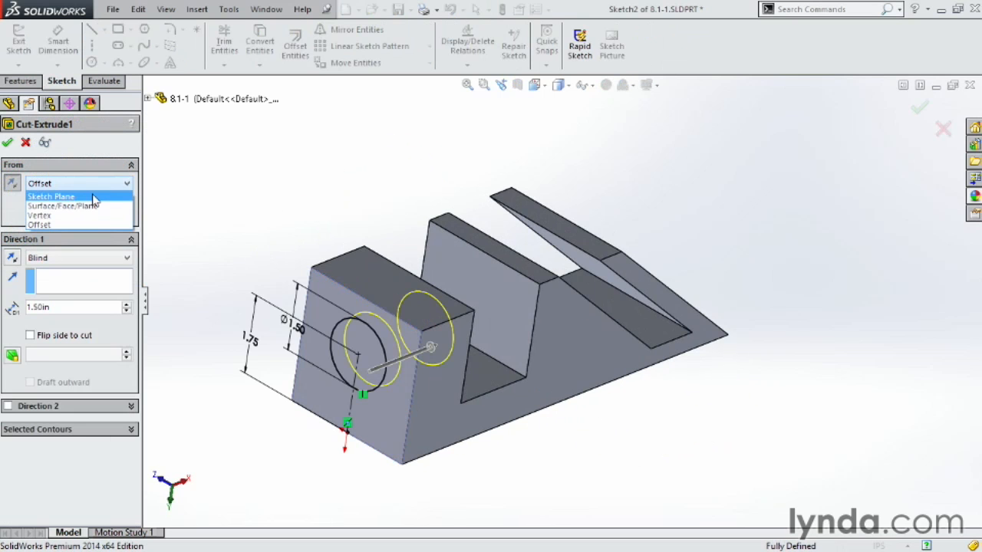
{"action": "left_click", "coordinate": [52, 196]}
{"action": "left_click", "coordinate": [7, 143]}
{"action": "middle_click_drag", "start_coordinate": [330, 367], "coordinate": [281, 306]}
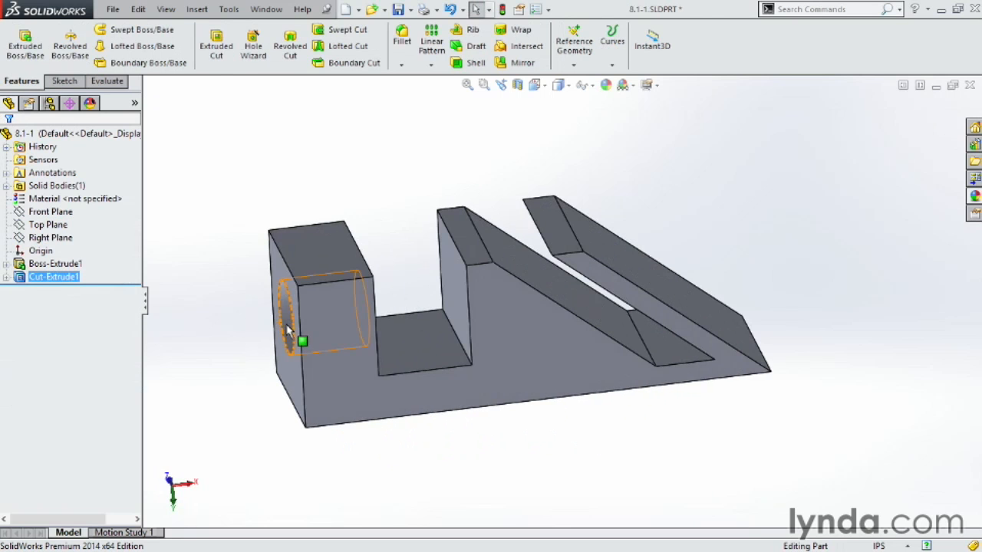
Increase the circular cut's blind depth to 3.60 in.
{"action": "left_click", "coordinate": [23, 278]}
{"action": "left_click", "coordinate": [32, 236]}
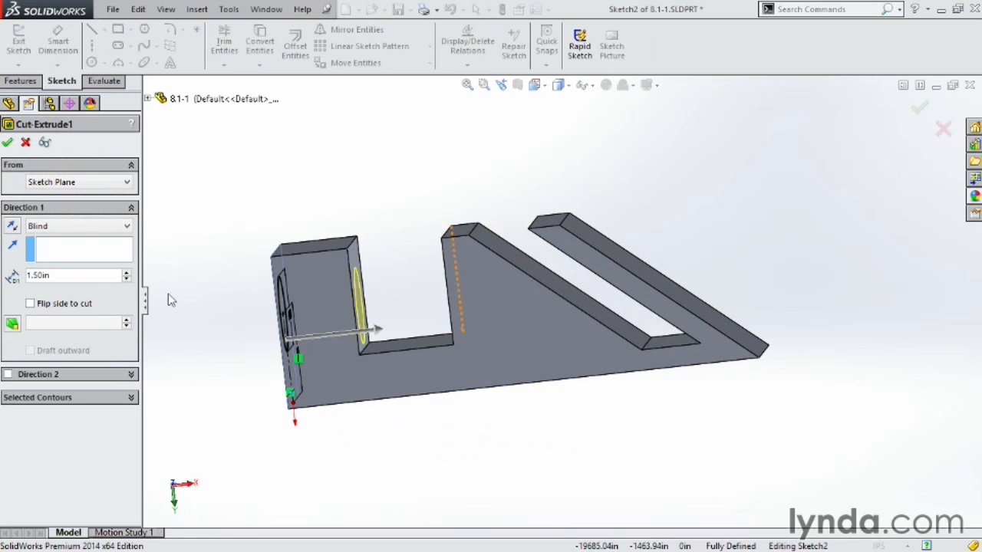
{"action": "left_click_drag", "start_coordinate": [127, 278], "coordinate": [126, 277]}
{"action": "middle_click_drag", "start_coordinate": [368, 245], "coordinate": [274, 219]}
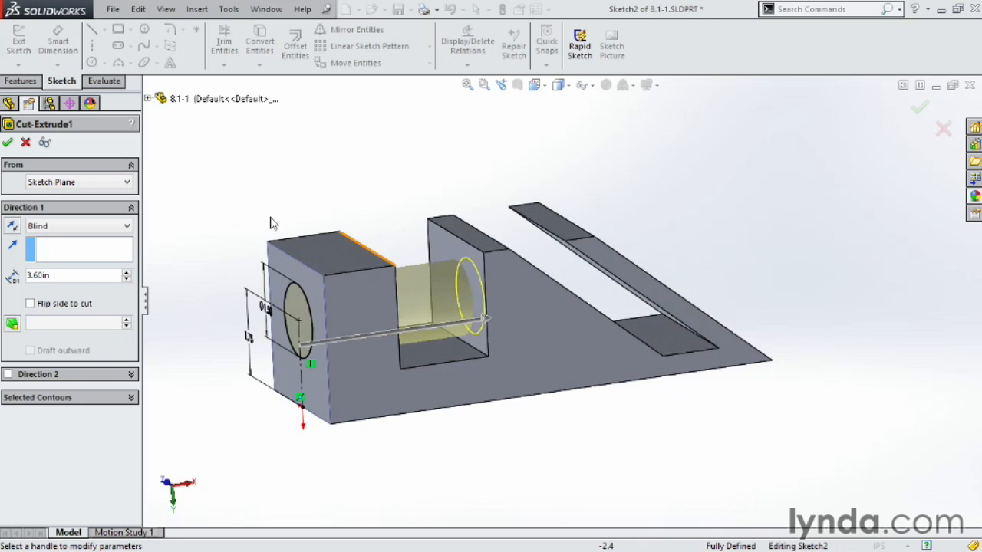
{"action": "left_click", "coordinate": [8, 143]}
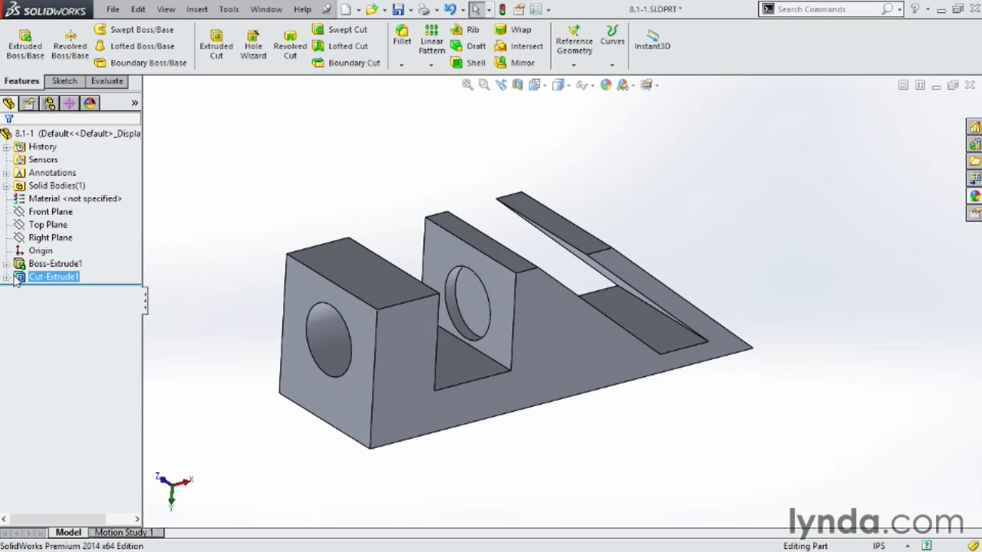
Change the circular cut's end condition to Through All and inspect the hole through the whole part.
{"action": "left_click", "coordinate": [31, 236]}
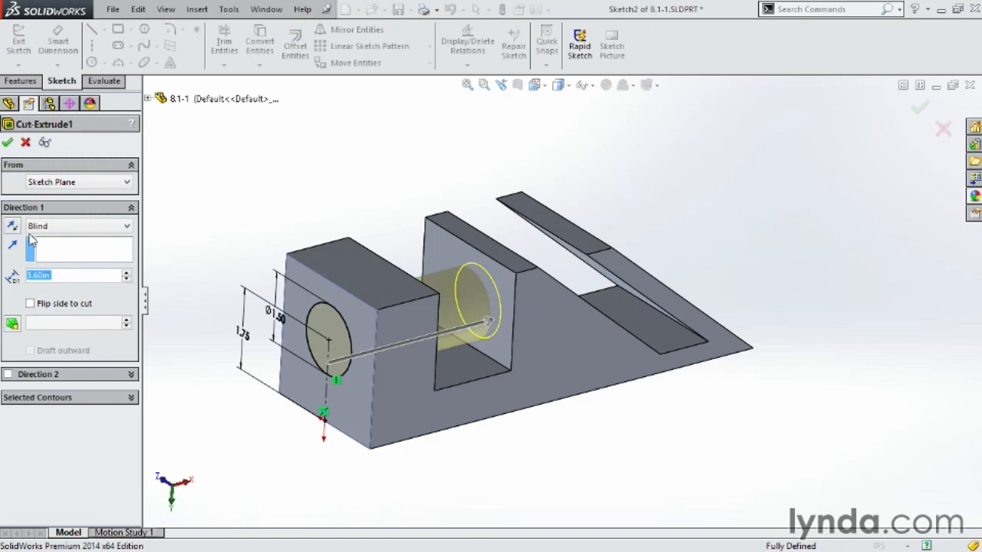
{"action": "left_click", "coordinate": [125, 228]}
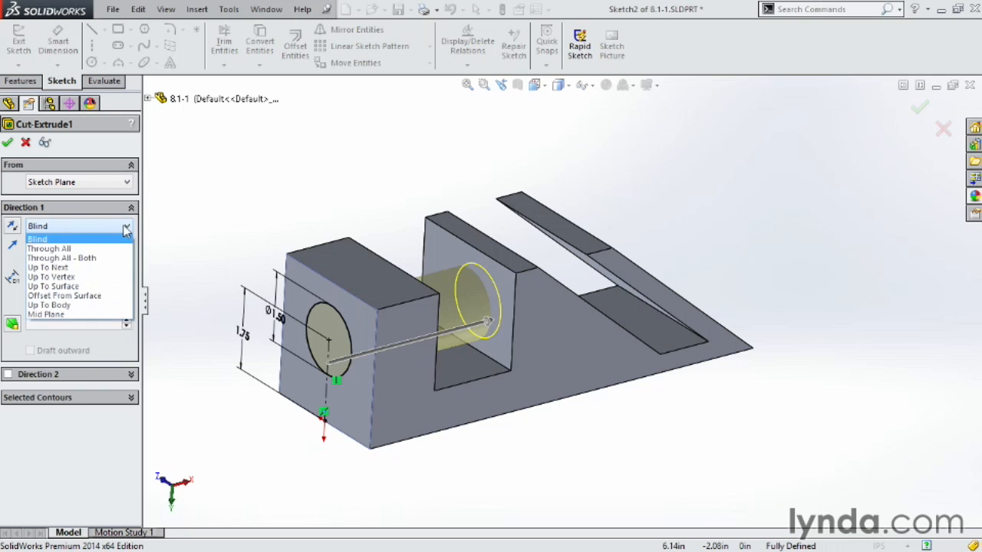
{"action": "left_click", "coordinate": [107, 249]}
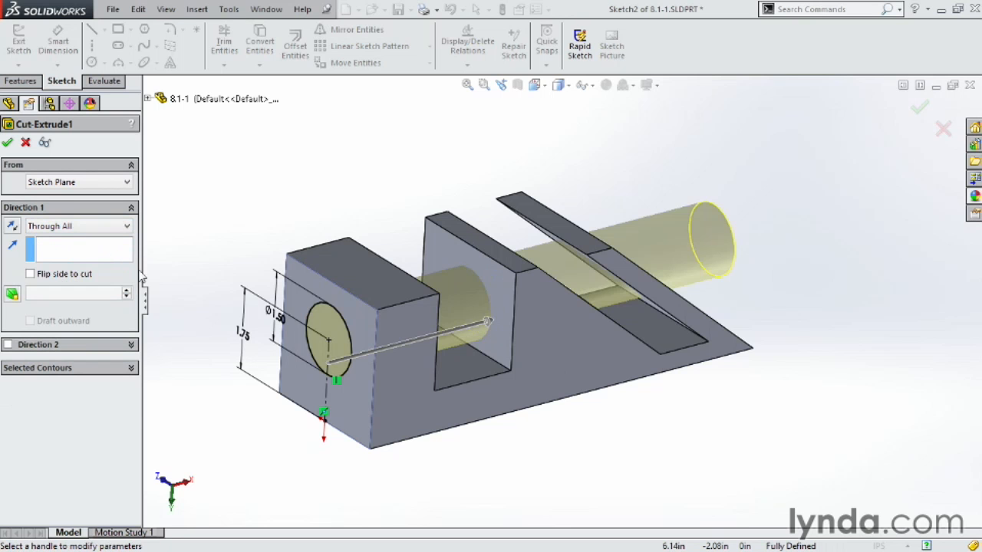
{"action": "middle_click_drag", "start_coordinate": [756, 345], "coordinate": [345, 300]}
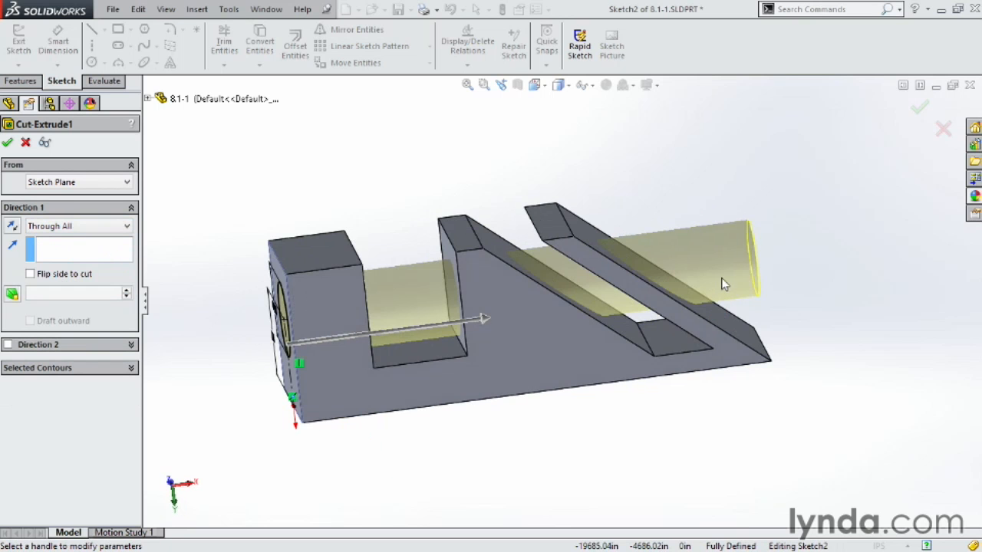
{"action": "middle_click_drag", "start_coordinate": [783, 353], "coordinate": [767, 313]}
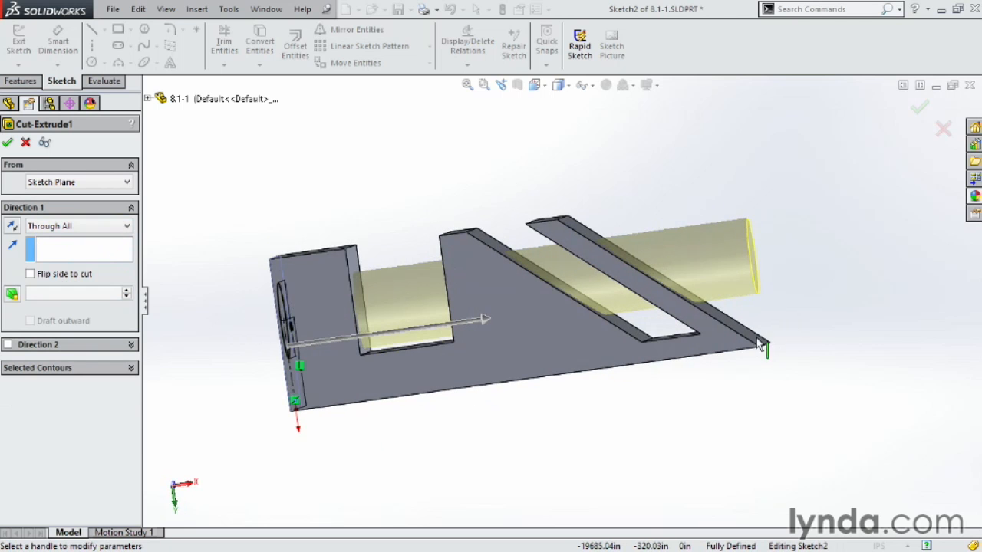
{"action": "middle_click_drag", "start_coordinate": [759, 349], "coordinate": [813, 384]}
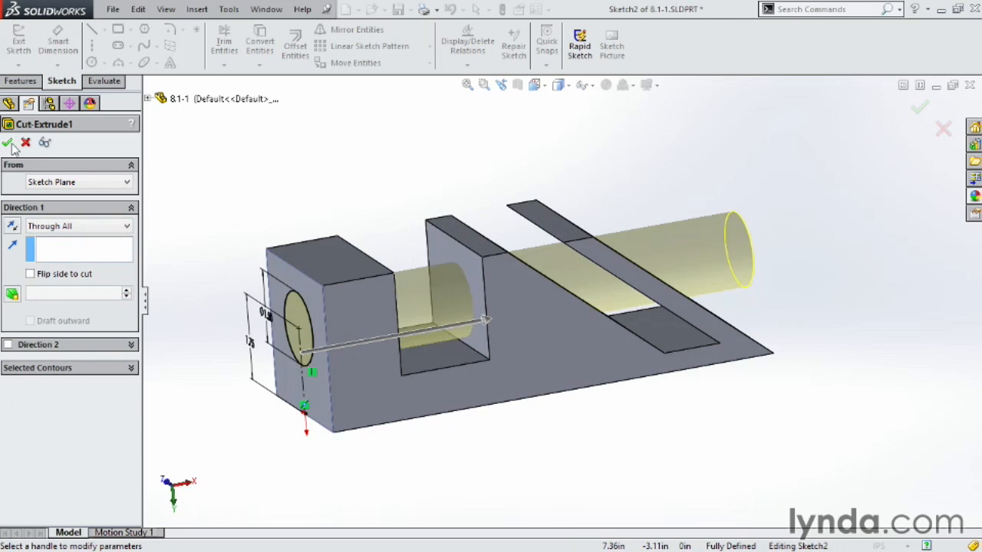
{"action": "left_click", "coordinate": [7, 143]}
{"action": "middle_click_drag", "start_coordinate": [296, 164], "coordinate": [441, 329]}
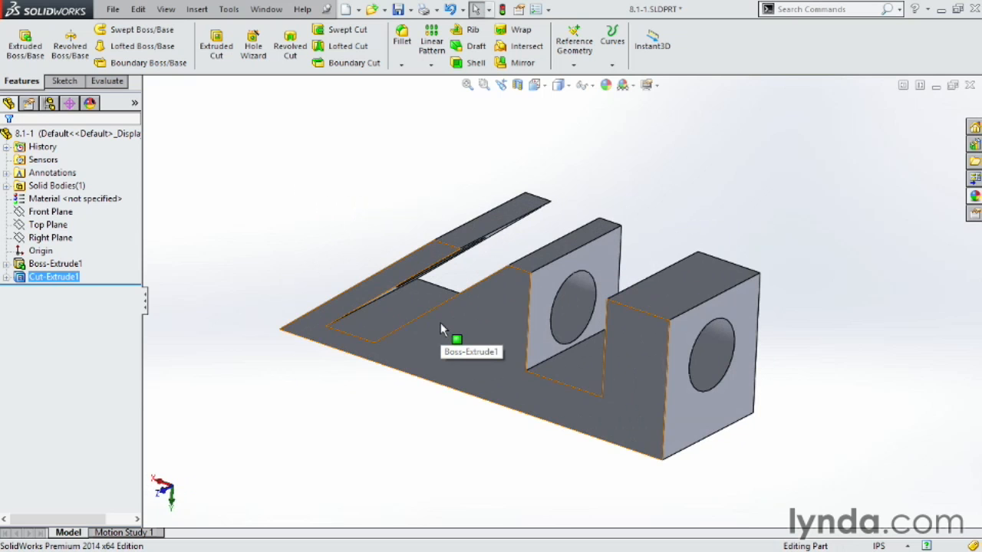
Change the circular cut's end condition to Up To Next and check the hole through the end block.
{"action": "left_click", "coordinate": [56, 263], "text": "ctrl"}
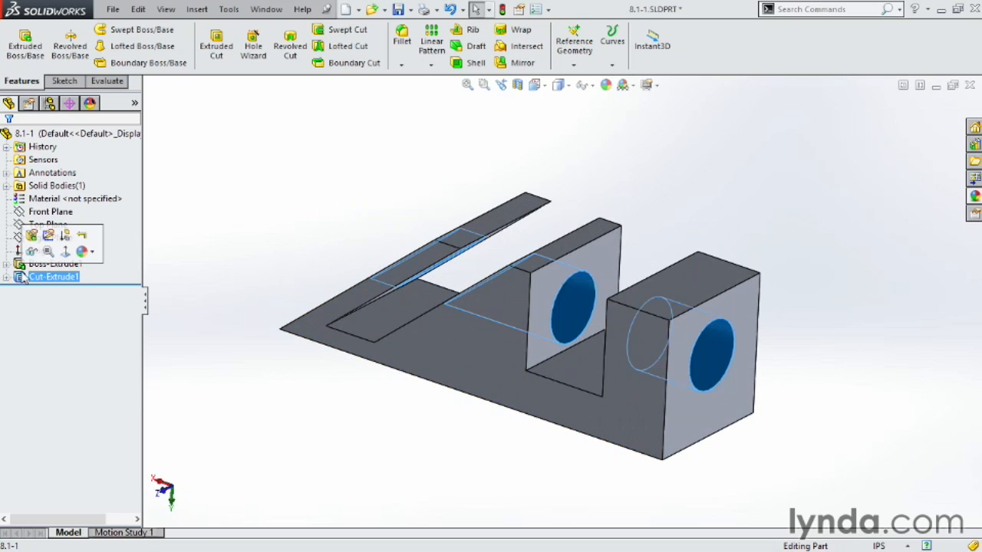
{"action": "left_click", "coordinate": [127, 226]}
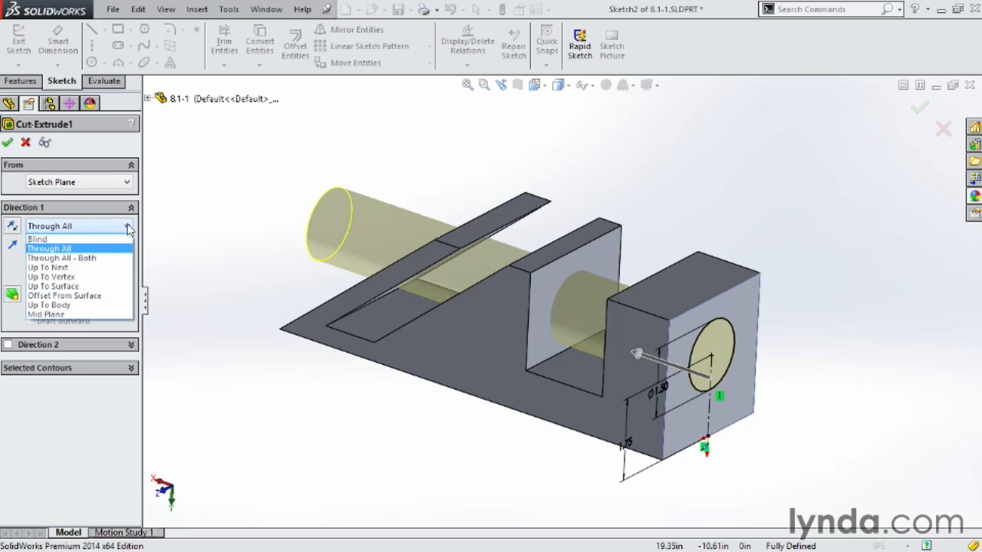
{"action": "left_click", "coordinate": [46, 268]}
{"action": "middle_click_drag", "start_coordinate": [376, 149], "coordinate": [592, 305]}
{"action": "middle_click_drag", "start_coordinate": [805, 366], "coordinate": [773, 310]}
{"action": "middle_click_drag", "start_coordinate": [789, 386], "coordinate": [693, 355]}
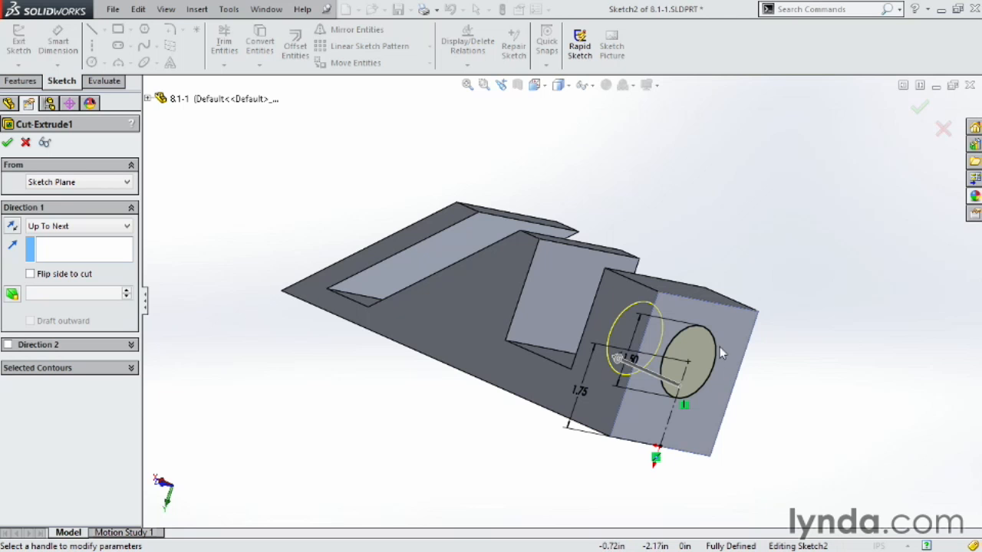
{"action": "mouse_move", "coordinate": [751, 335]}
{"action": "middle_mouse_down"}
{"action": "mouse_move", "coordinate": [806, 317]}
{"action": "mouse_move", "coordinate": [867, 376]}
{"action": "mouse_move", "coordinate": [680, 340]}
{"action": "middle_mouse_up"}
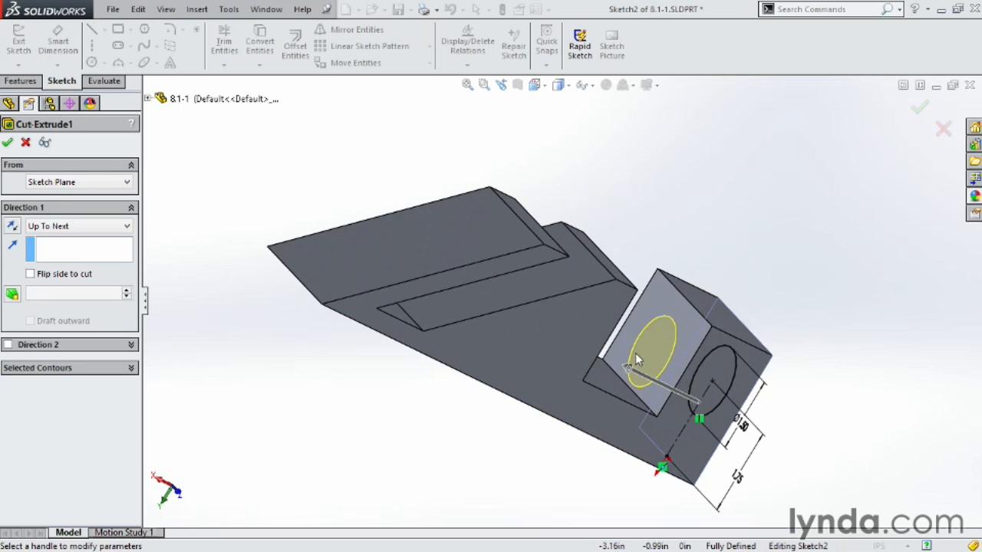
{"action": "left_click", "coordinate": [7, 145]}
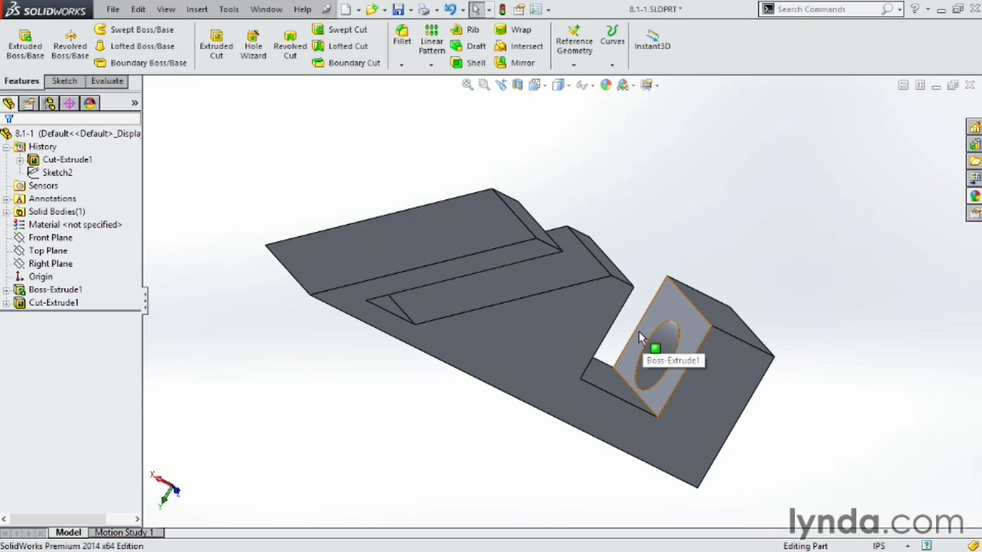
Change the circular cut's end condition to Up To Vertex, ending at the inner corner on the slanted arm's tip, and inspect it.
{"action": "left_click", "coordinate": [23, 304]}
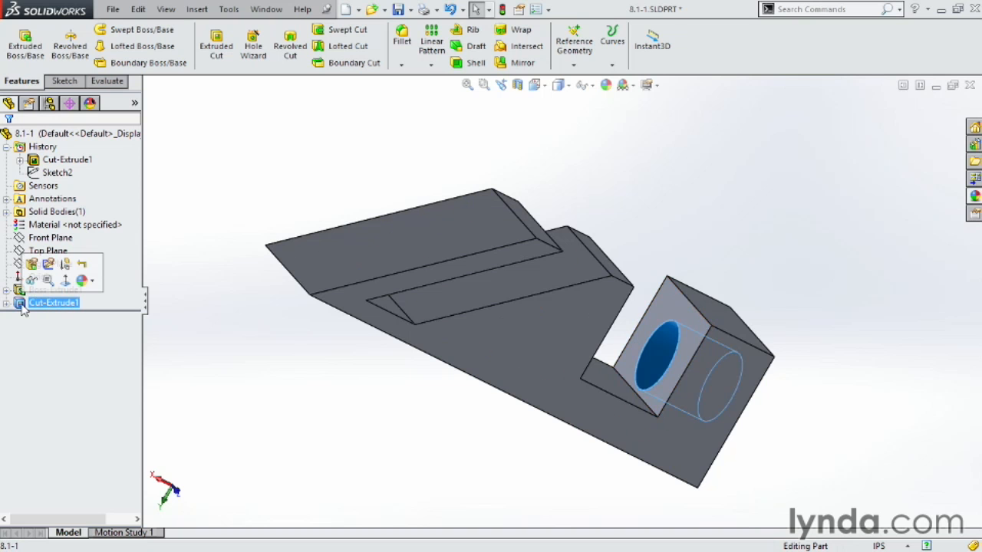
{"action": "left_click", "coordinate": [32, 265]}
{"action": "left_click", "coordinate": [127, 226]}
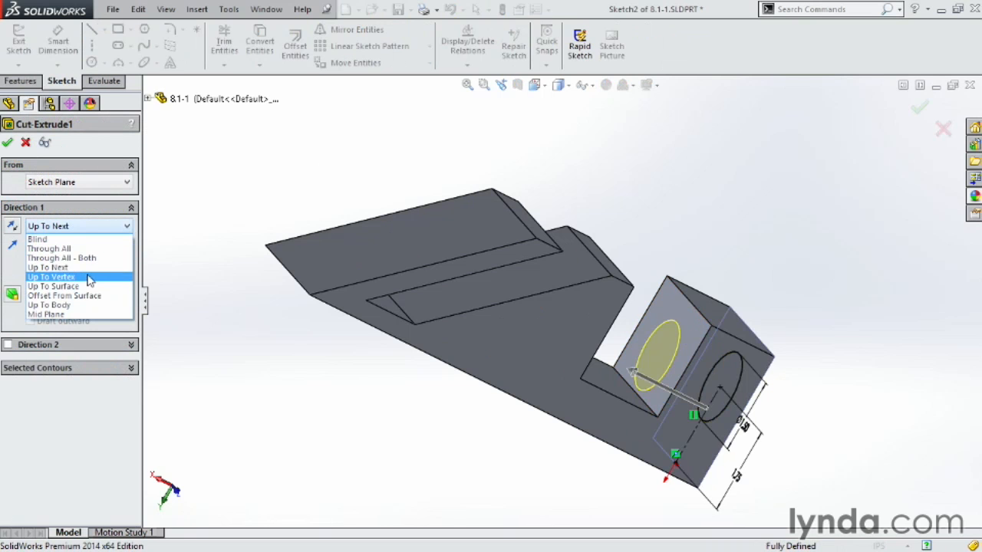
{"action": "left_click", "coordinate": [88, 277]}
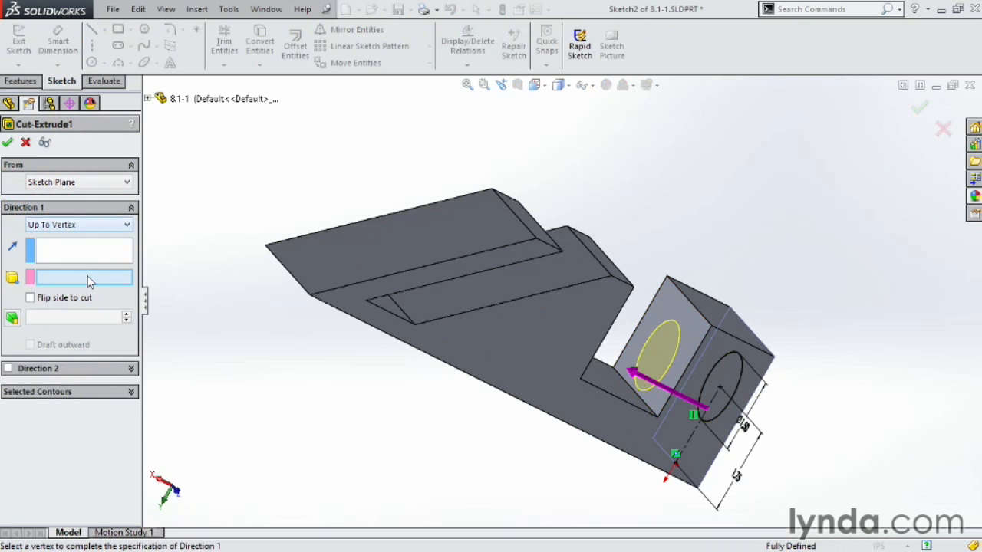
{"action": "left_click", "coordinate": [562, 253]}
{"action": "middle_click_drag", "start_coordinate": [564, 259], "coordinate": [597, 261]}
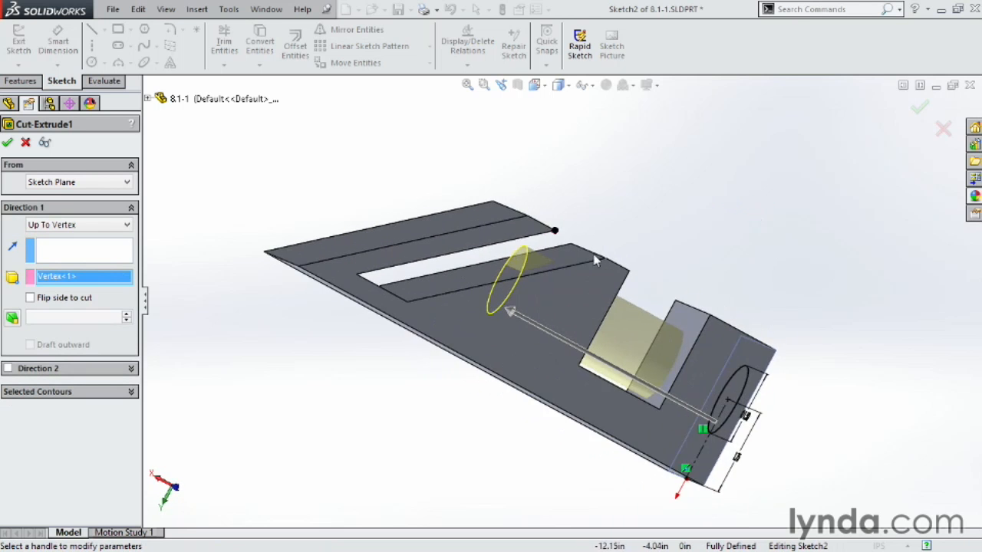
{"action": "left_click", "coordinate": [8, 144]}
{"action": "middle_click_drag", "start_coordinate": [641, 207], "coordinate": [633, 265]}
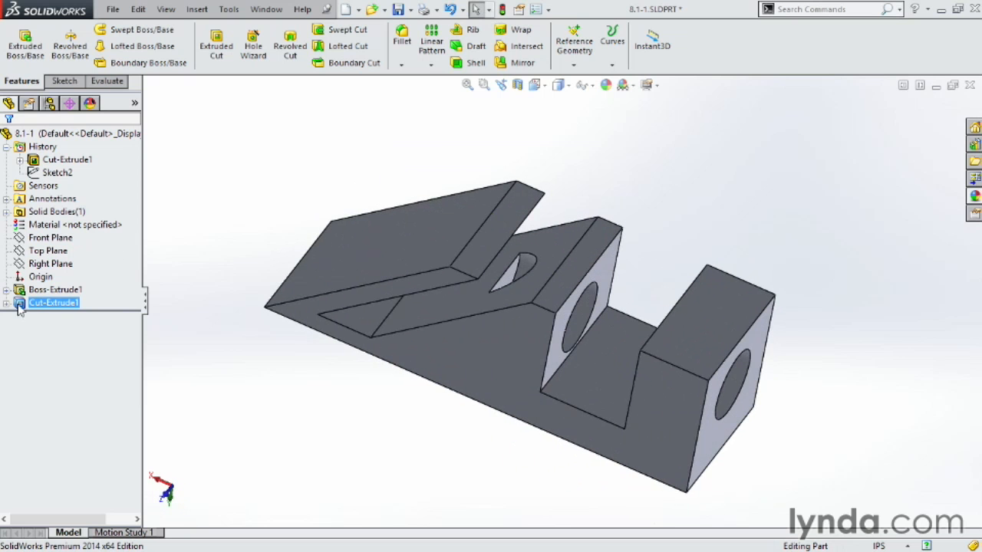
Change the circular cut's end condition to Up To Surface, using the middle wedge's sloped face along the narrow slot.
{"action": "left_click", "coordinate": [29, 270]}
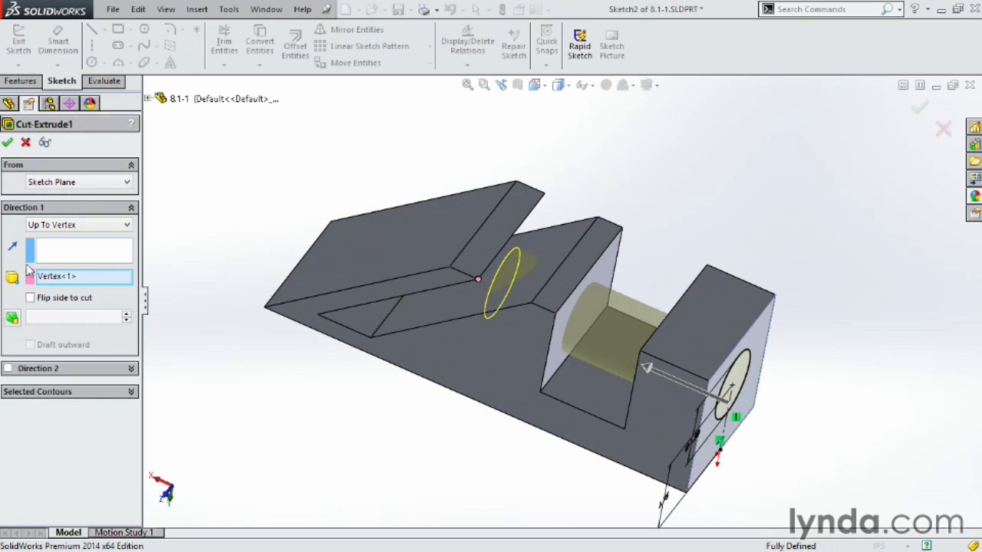
{"action": "left_click", "coordinate": [124, 228]}
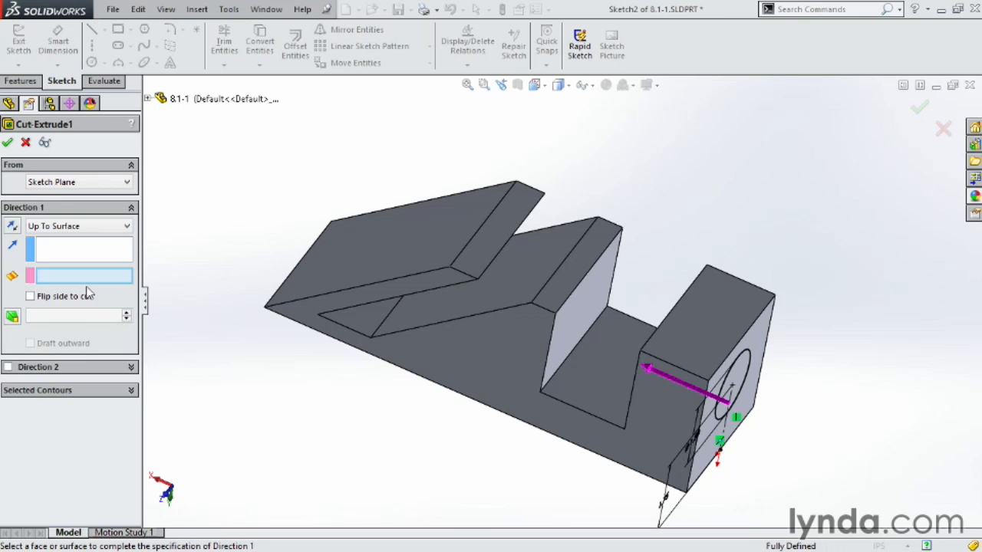
{"action": "left_click", "coordinate": [506, 292]}
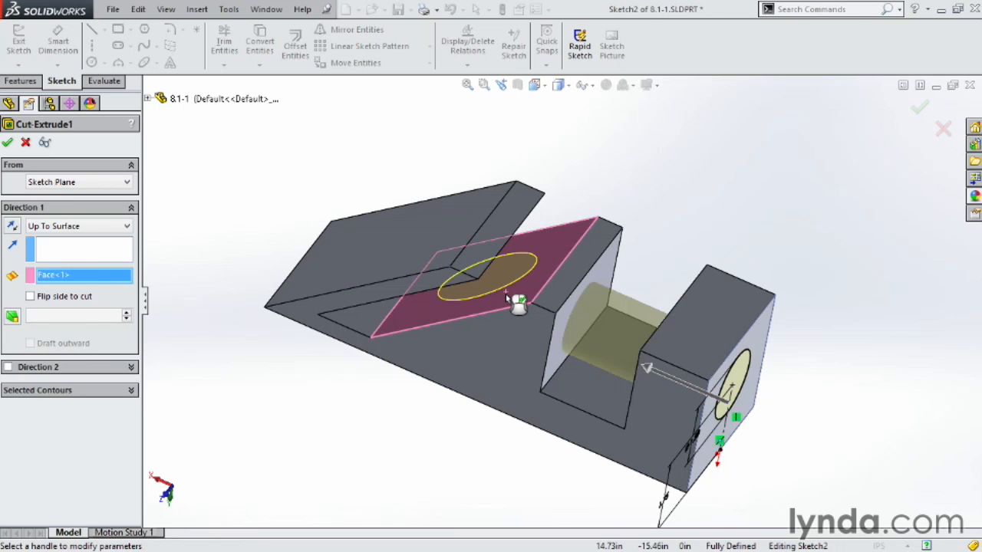
{"action": "left_click", "coordinate": [7, 142]}
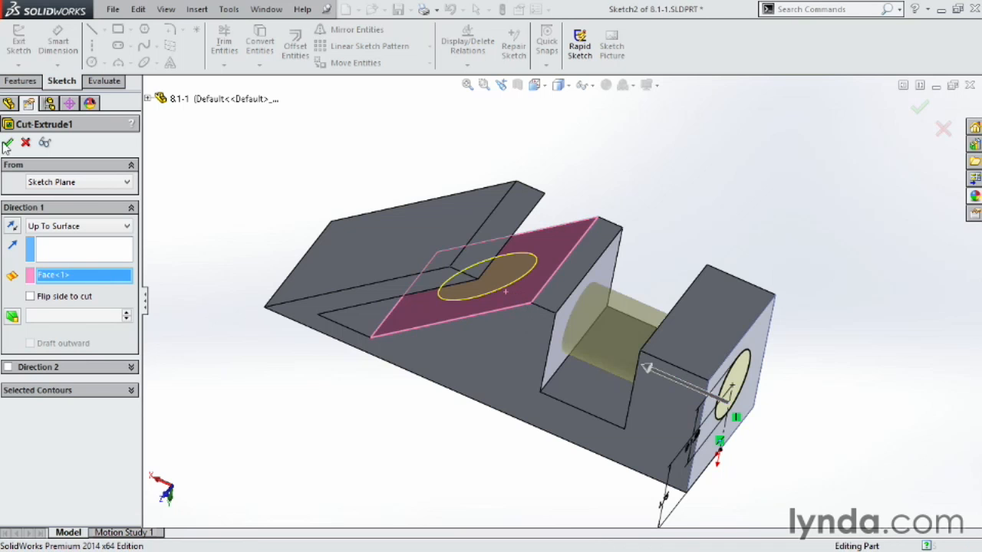
{"action": "middle_click_drag", "start_coordinate": [506, 262], "coordinate": [539, 247]}
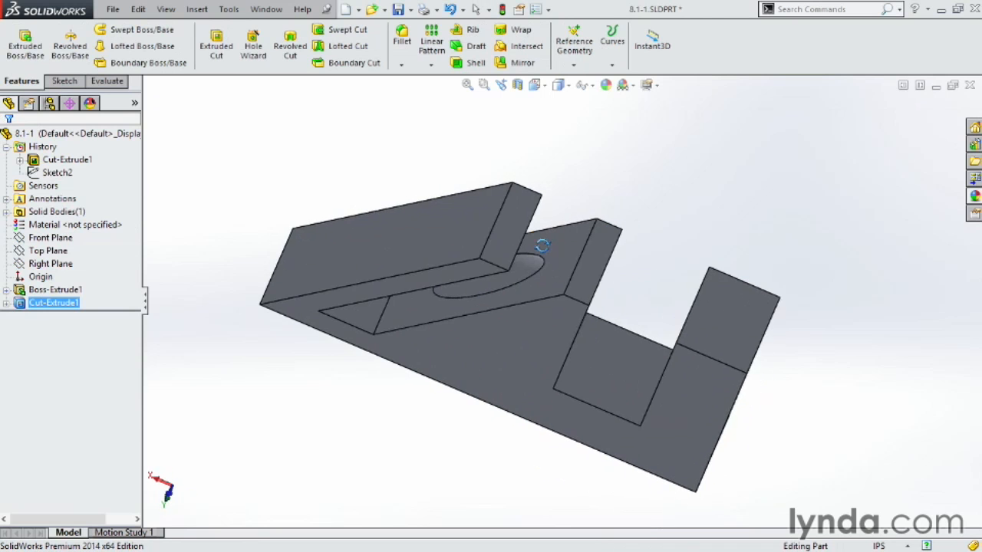
Change the circular cut's end condition to Offset From Surface, 0.25 in from the middle wedge's sloped face along the narrow slot.
{"action": "left_click", "coordinate": [19, 303]}
{"action": "left_click", "coordinate": [34, 268]}
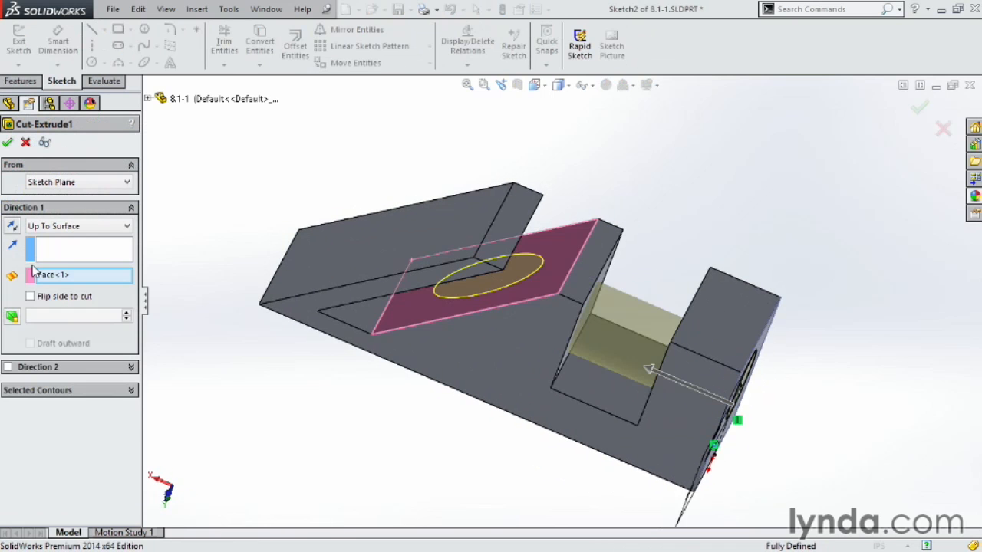
{"action": "left_click", "coordinate": [126, 228]}
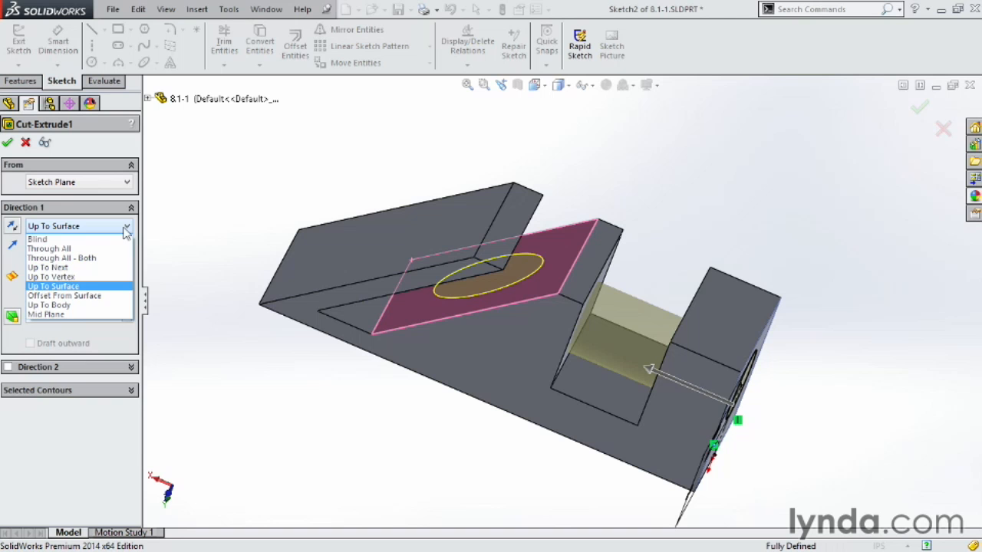
{"action": "left_click", "coordinate": [81, 291]}
{"action": "left_click_drag", "start_coordinate": [93, 299], "coordinate": [26, 305]}
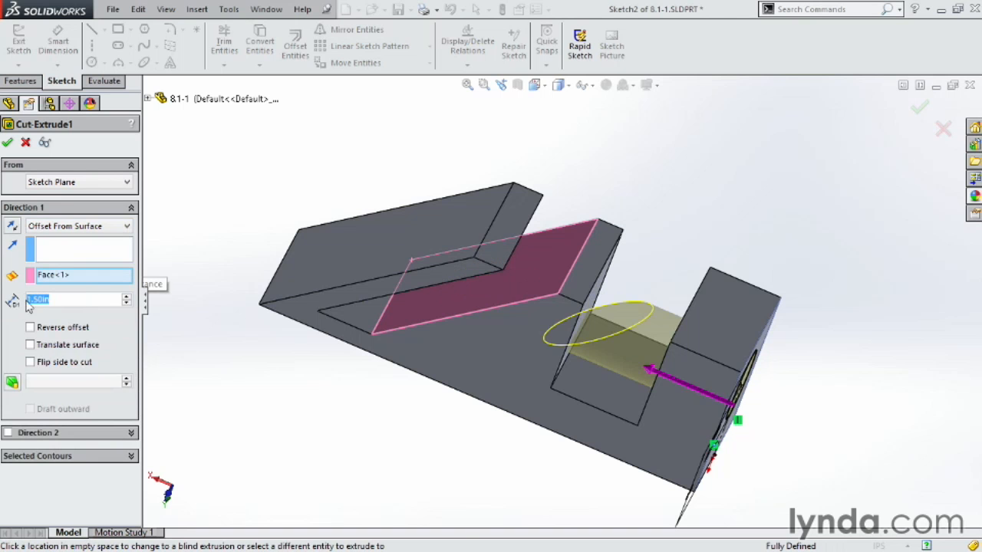
{"action": "left_click", "coordinate": [219, 240]}
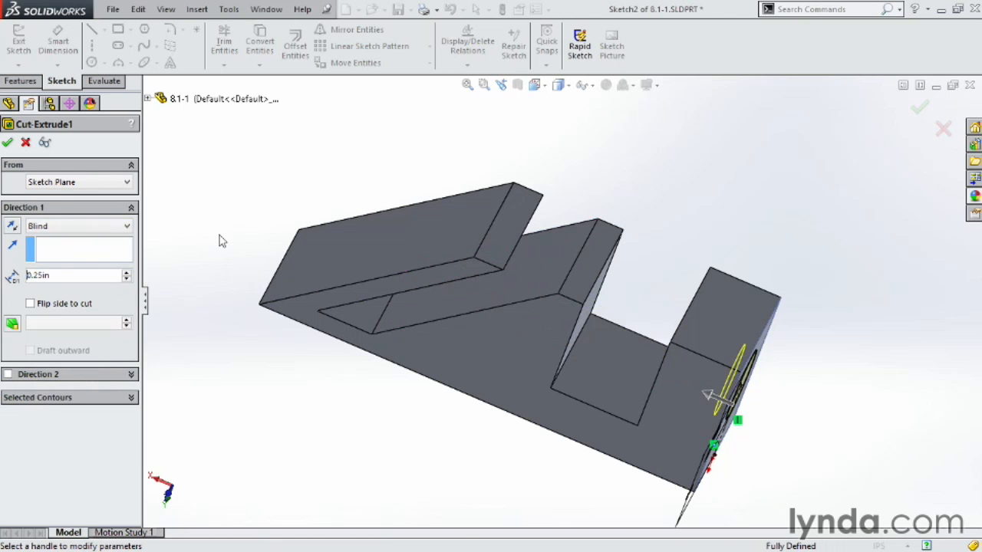
{"action": "left_click", "coordinate": [120, 228]}
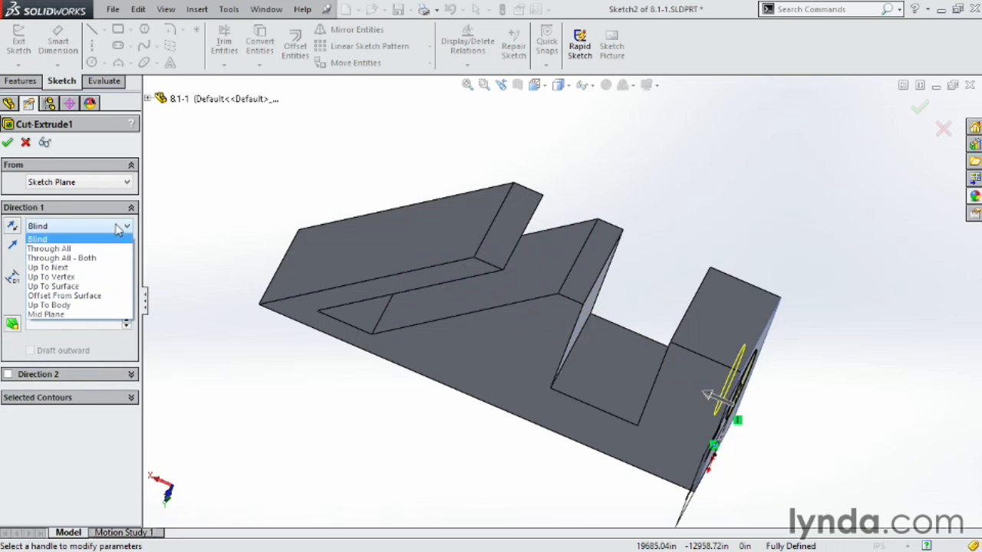
{"action": "left_click", "coordinate": [98, 296]}
{"action": "left_click", "coordinate": [526, 283]}
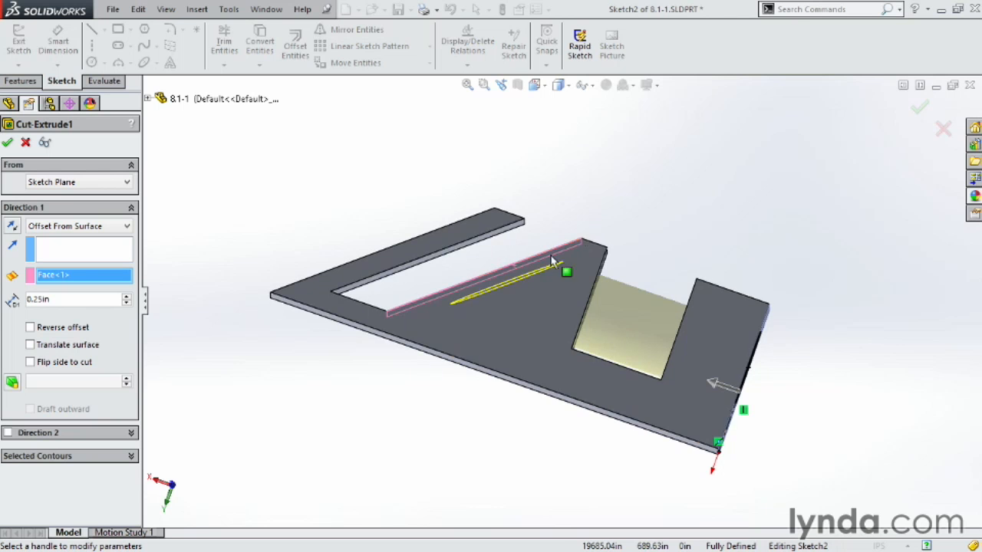
{"action": "left_click", "coordinate": [6, 141]}
{"action": "middle_click_drag", "start_coordinate": [377, 167], "coordinate": [329, 216]}
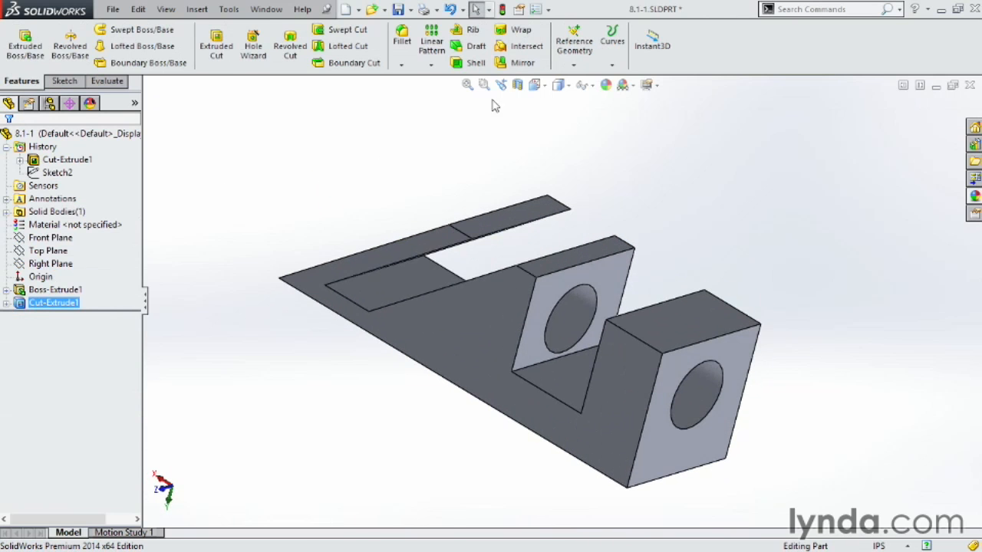
Section the part along the Front Plane to examine where the offset cut ends, and restore the full view.
{"action": "left_click", "coordinate": [518, 84]}
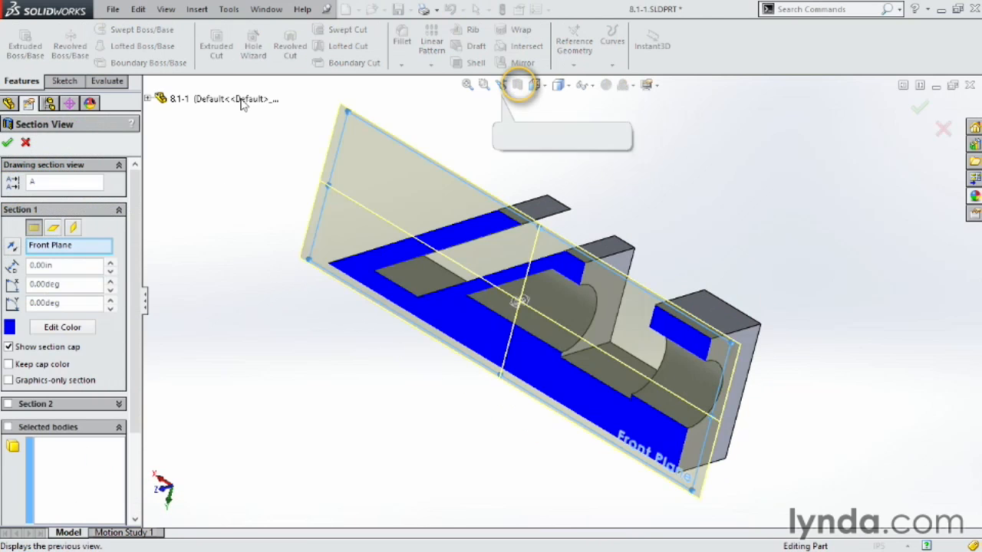
{"action": "left_click", "coordinate": [8, 143]}
{"action": "middle_click_drag", "start_coordinate": [355, 215], "coordinate": [534, 298]}
{"action": "scroll", "coordinate": [514, 297], "scroll_direction": "down", "scroll_amount": 6}
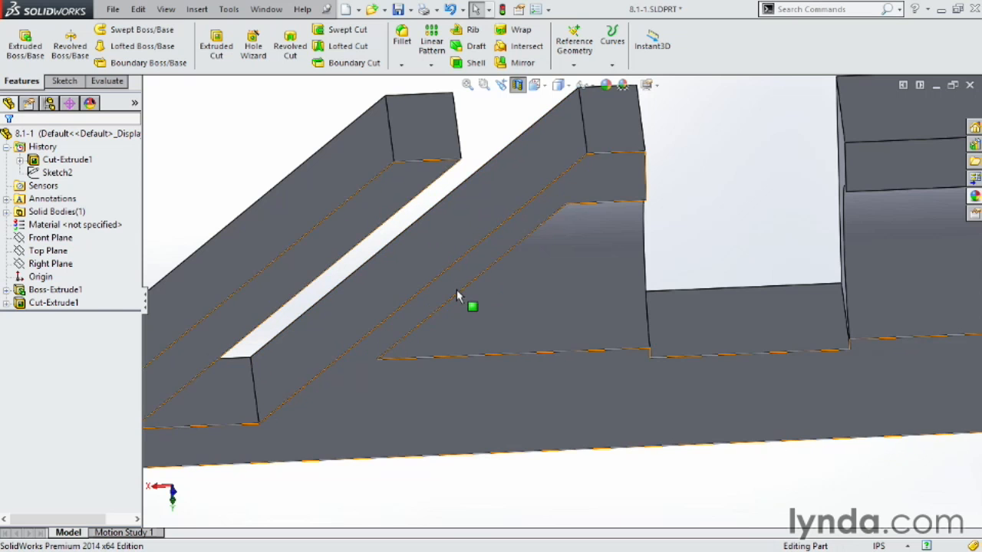
{"action": "scroll", "coordinate": [517, 340], "scroll_direction": "up", "scroll_amount": 5}
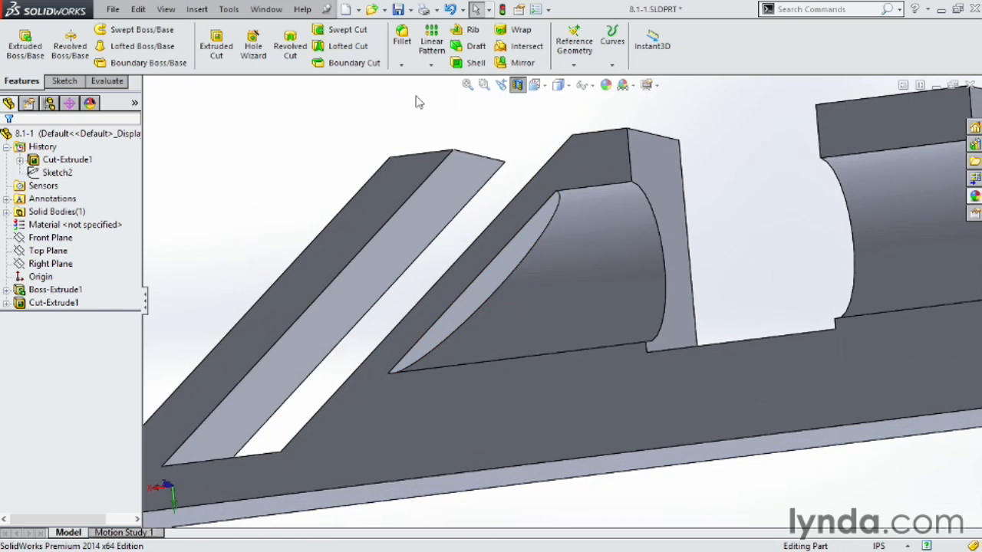
{"action": "left_click", "coordinate": [518, 86]}
{"action": "scroll", "coordinate": [522, 307], "scroll_direction": "up", "scroll_amount": 4}
{"action": "middle_click_drag", "start_coordinate": [491, 303], "coordinate": [322, 288]}
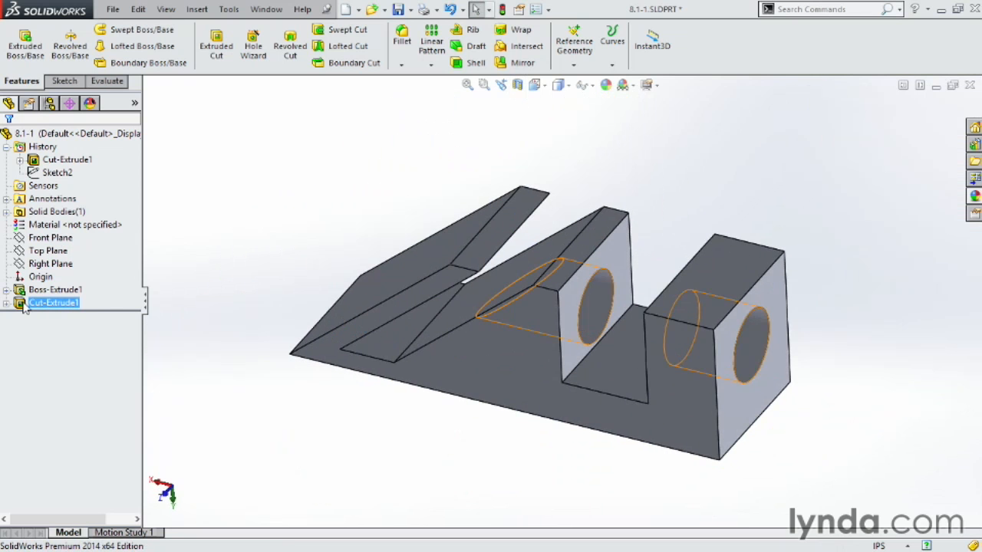
Switch the circular cut's end condition to Mid Plane with a depth of 2.45 in and inspect the preview on both sides.
{"action": "left_click", "coordinate": [53, 302]}
{"action": "left_click", "coordinate": [32, 257]}
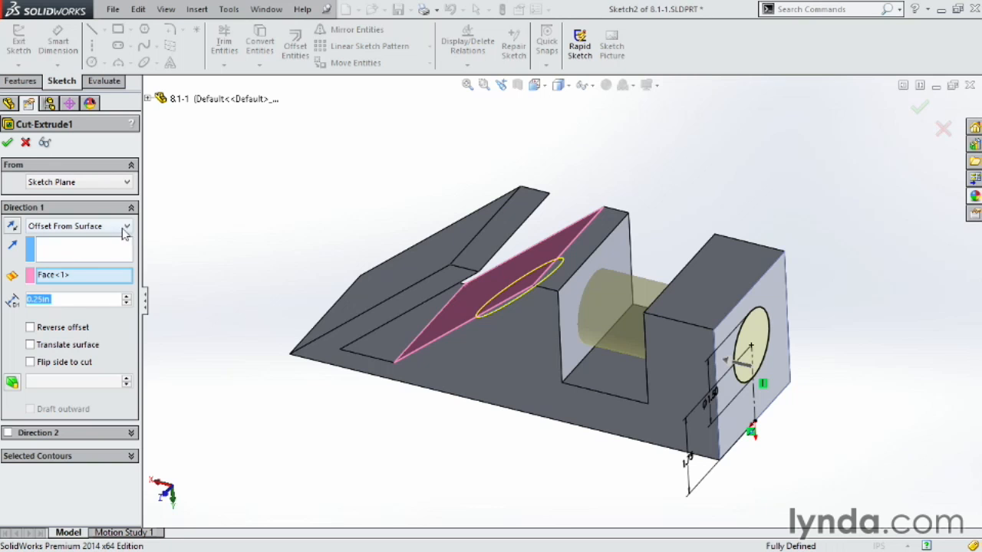
{"action": "left_click", "coordinate": [125, 228]}
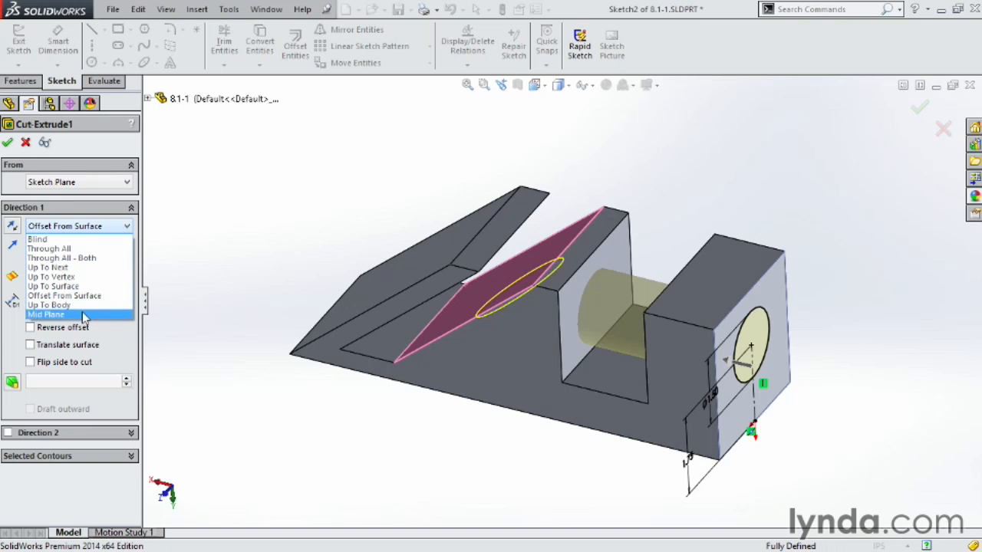
{"action": "left_click", "coordinate": [76, 314]}
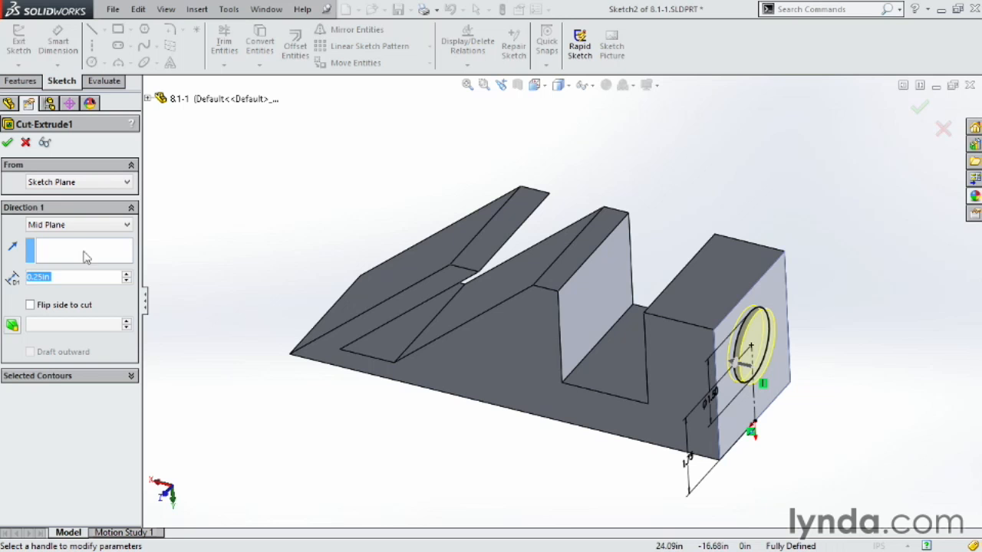
{"action": "left_click", "coordinate": [127, 276]}
{"action": "left_click", "coordinate": [127, 276]}
{"action": "left_click", "coordinate": [126, 276]}
{"action": "left_click", "coordinate": [126, 276]}
{"action": "left_click", "coordinate": [127, 276]}
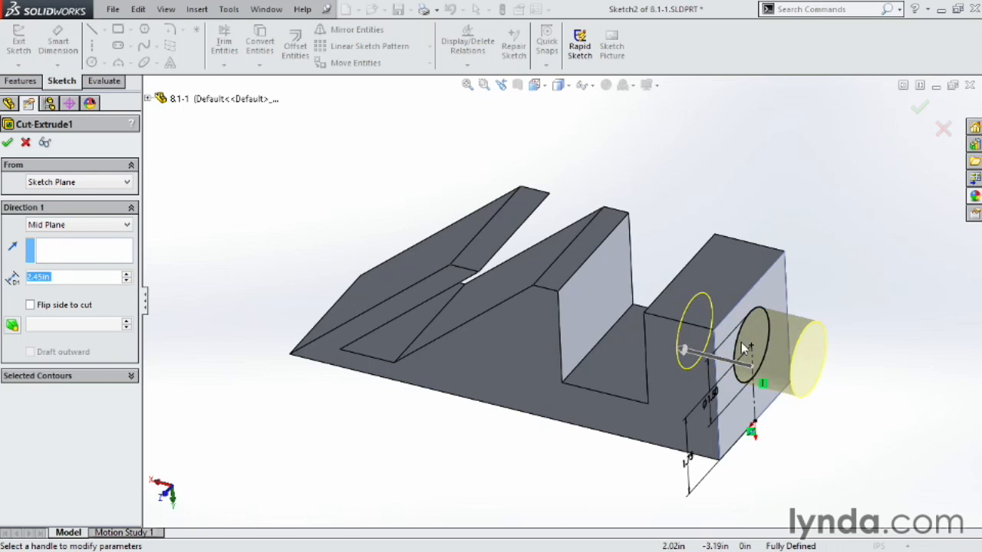
{"action": "middle_click_drag", "start_coordinate": [865, 322], "coordinate": [889, 313]}
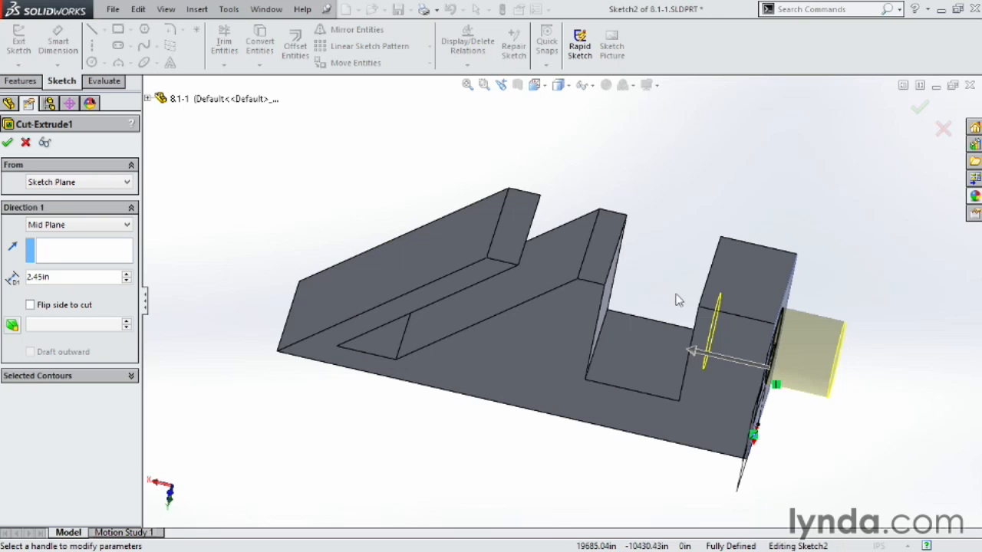
{"action": "middle_click_drag", "start_coordinate": [642, 258], "coordinate": [626, 245]}
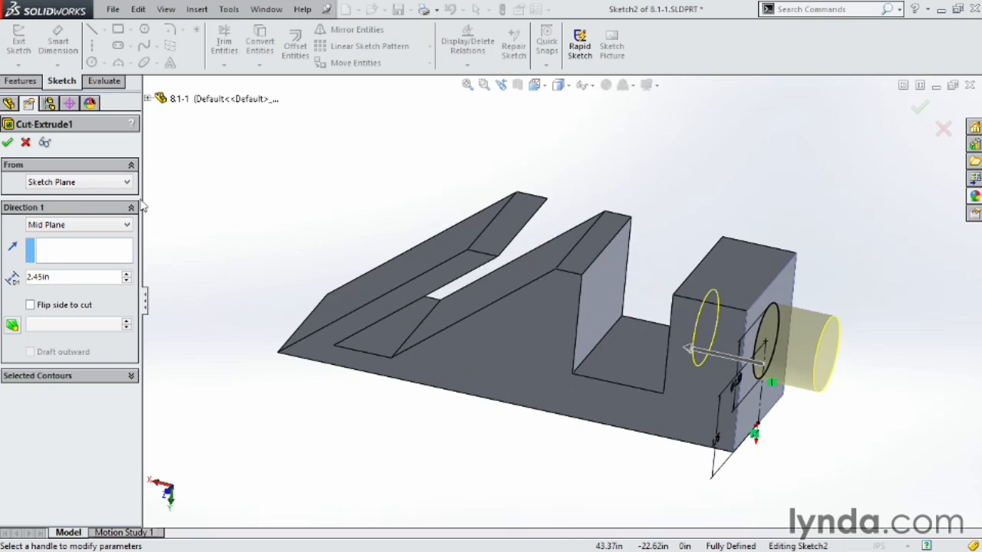
Switch the circular cut to Blind at 2.45 in, flip the side to cut, and accept it keeping all bodies.
{"action": "left_click", "coordinate": [126, 224]}
{"action": "left_click", "coordinate": [119, 239]}
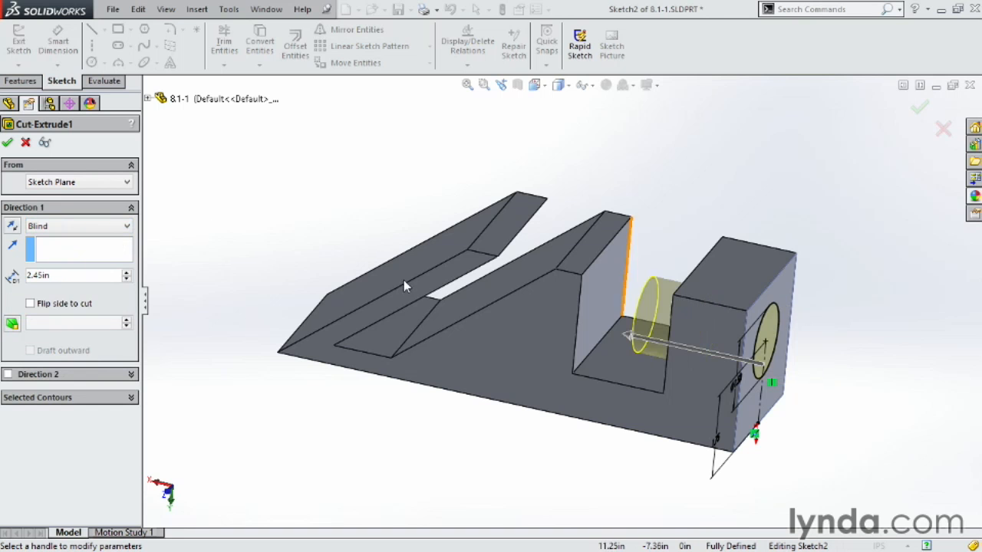
{"action": "left_click", "coordinate": [31, 304]}
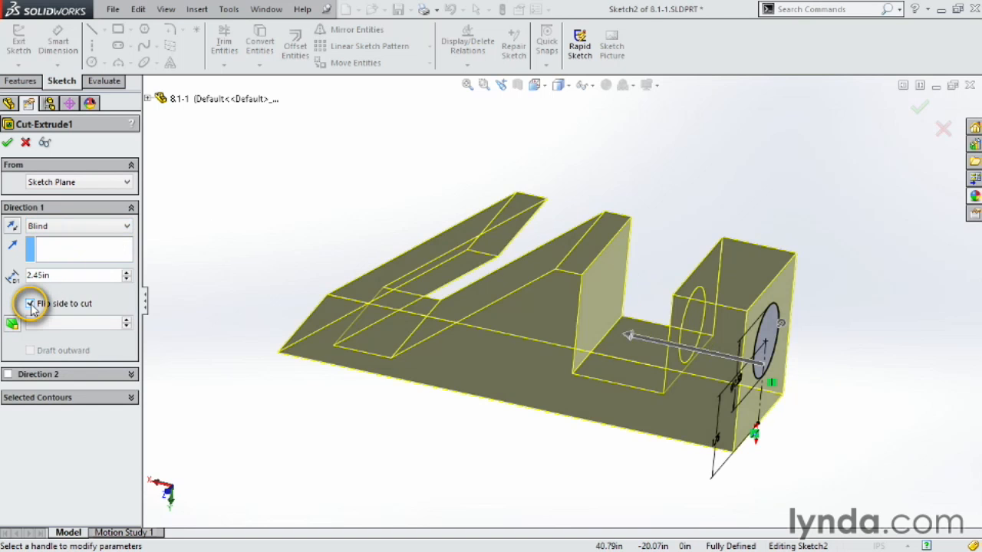
{"action": "middle_click_drag", "start_coordinate": [739, 220], "coordinate": [704, 285]}
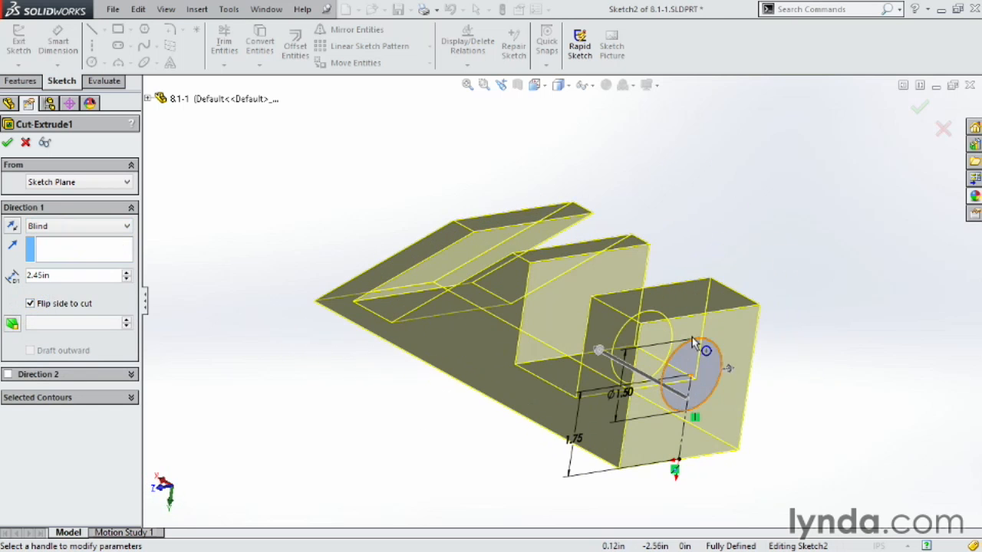
{"action": "left_click", "coordinate": [8, 144]}
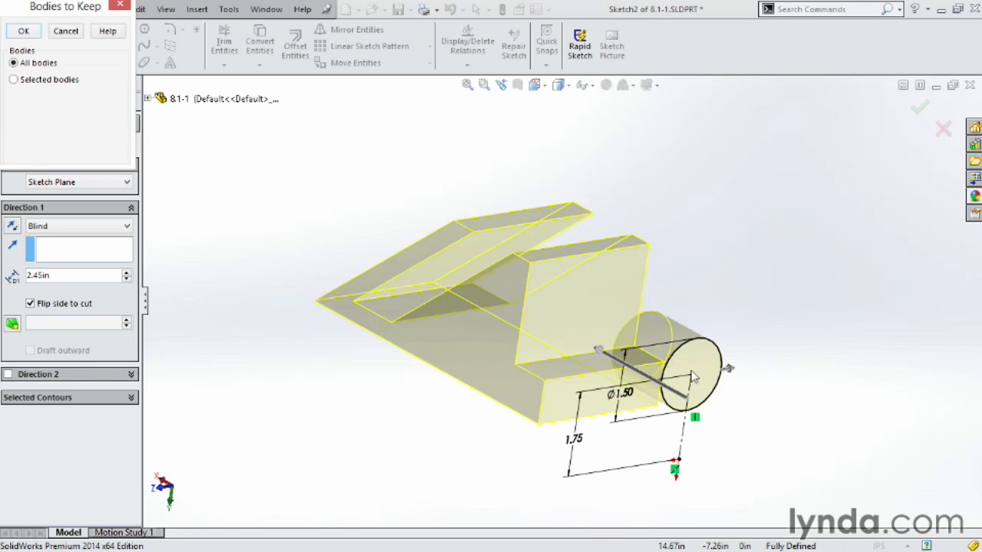
{"action": "left_click", "coordinate": [22, 33]}
{"action": "middle_click_drag", "start_coordinate": [581, 222], "coordinate": [684, 272]}
Edit the flipped circular cut so that only Body 2, the cylinder, is kept.
{"action": "left_click", "coordinate": [53, 303]}
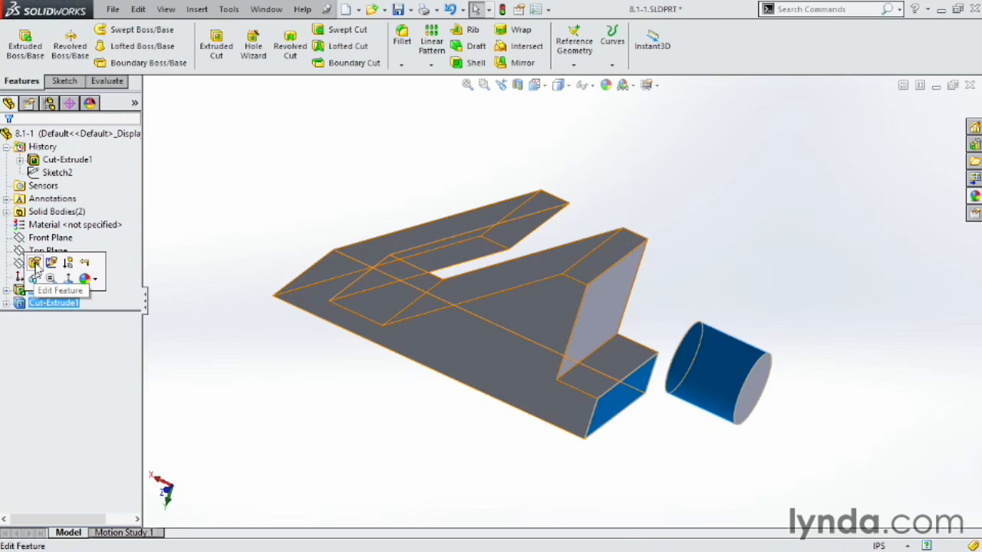
{"action": "left_click", "coordinate": [36, 266]}
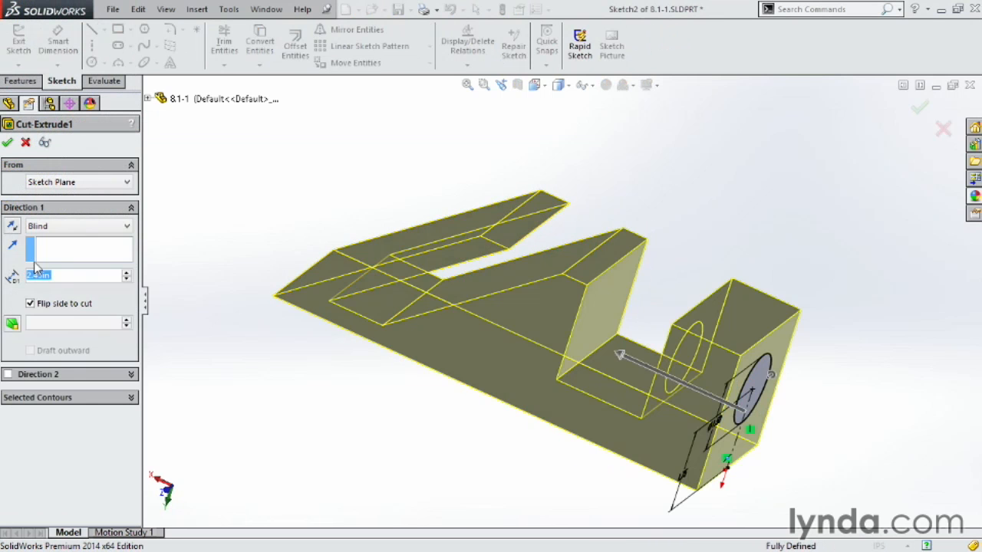
{"action": "left_click", "coordinate": [8, 145]}
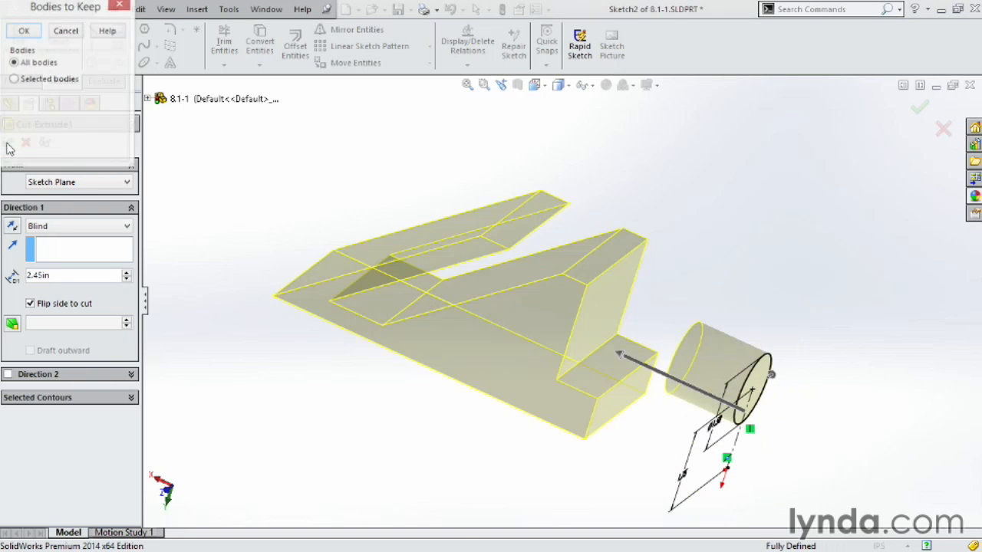
{"action": "left_click", "coordinate": [14, 79]}
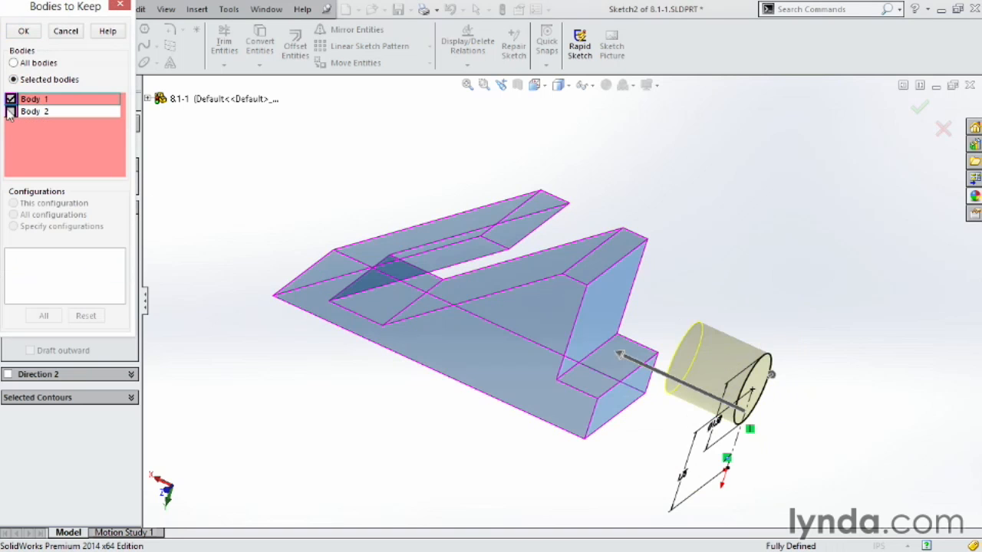
{"action": "left_click", "coordinate": [10, 99]}
{"action": "left_click", "coordinate": [11, 100]}
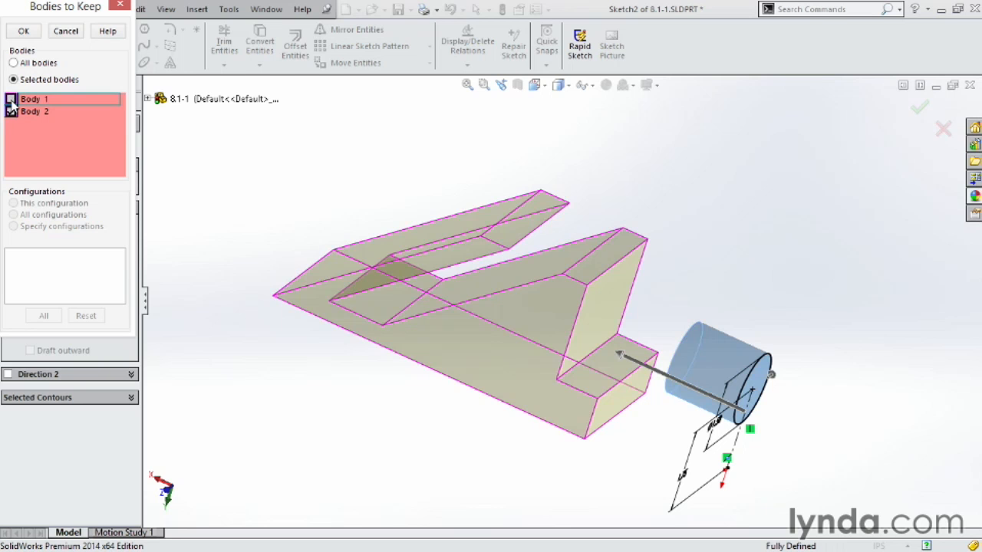
{"action": "left_click", "coordinate": [22, 33]}
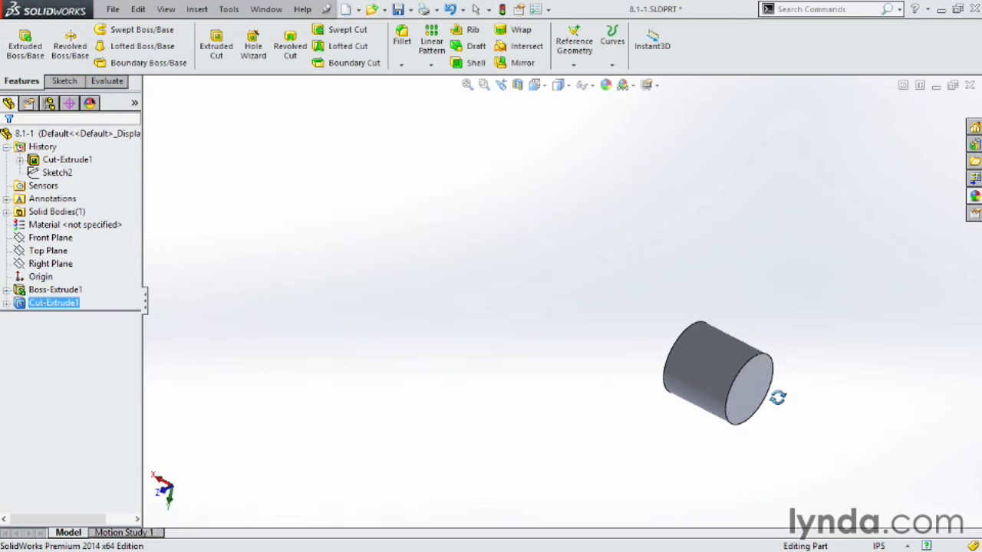
Edit the circular cut and turn off Flip side to cut so it removes the material inside the circle.
{"action": "left_click", "coordinate": [35, 303]}
{"action": "left_click", "coordinate": [31, 265]}
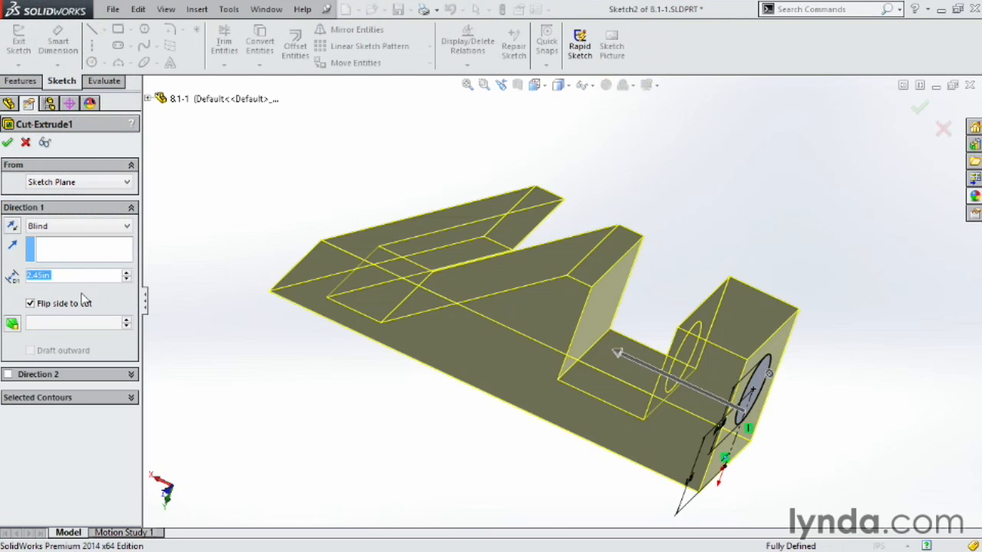
{"action": "left_click", "coordinate": [30, 304]}
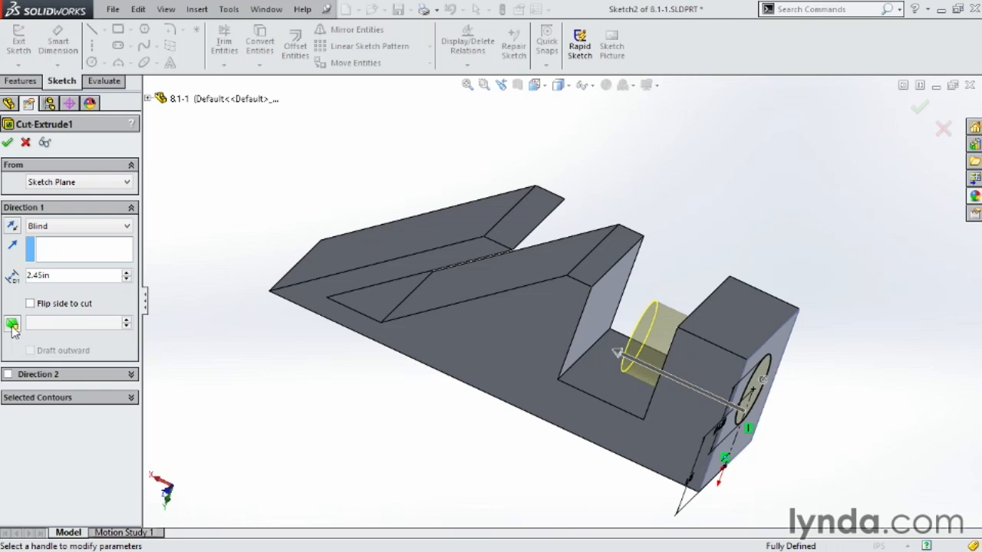
Add draft to the circular cut, step the angle up and back down, accept the cut, and inspect the tapered hole.
{"action": "left_click", "coordinate": [12, 325]}
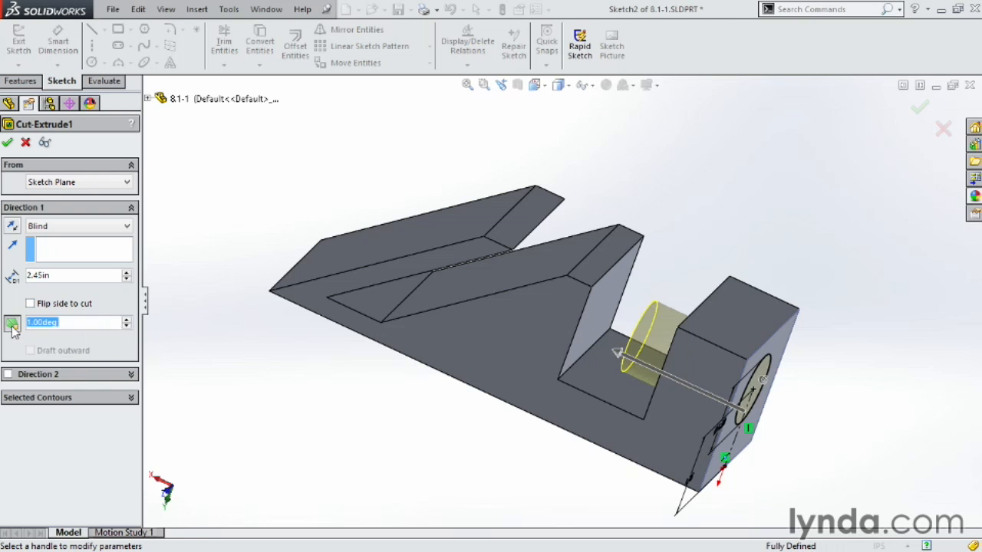
{"action": "left_click", "coordinate": [127, 320]}
{"action": "left_click", "coordinate": [126, 321]}
{"action": "left_click", "coordinate": [127, 320]}
{"action": "left_click", "coordinate": [127, 326]}
{"action": "left_click", "coordinate": [127, 327]}
{"action": "left_click", "coordinate": [127, 326]}
{"action": "middle_click_drag", "start_coordinate": [574, 272], "coordinate": [510, 207]}
{"action": "left_click", "coordinate": [7, 142]}
{"action": "middle_click_drag", "start_coordinate": [613, 230], "coordinate": [674, 258]}
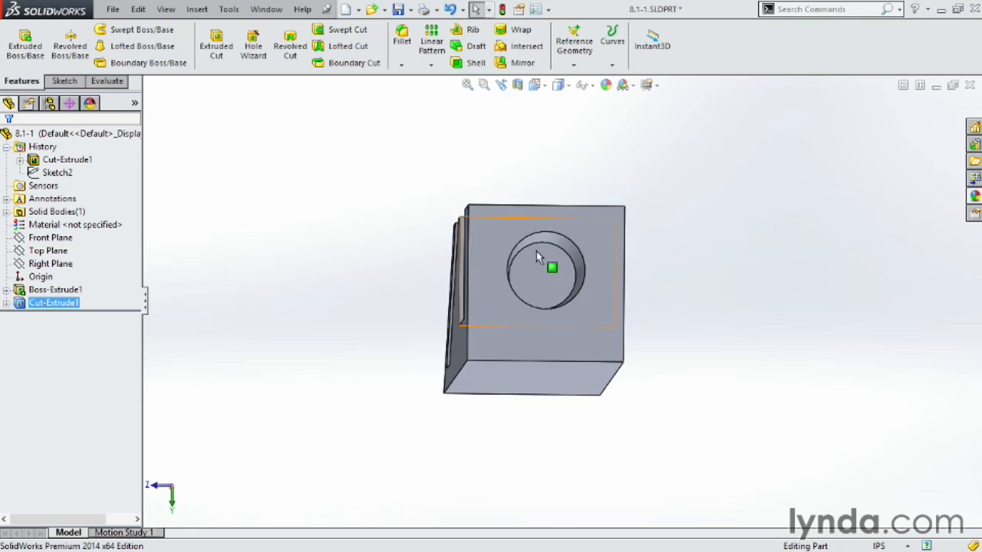
{"action": "scroll", "coordinate": [545, 271], "scroll_direction": "down", "scroll_amount": 3}
{"action": "middle_click_drag", "start_coordinate": [546, 272], "coordinate": [603, 320]}
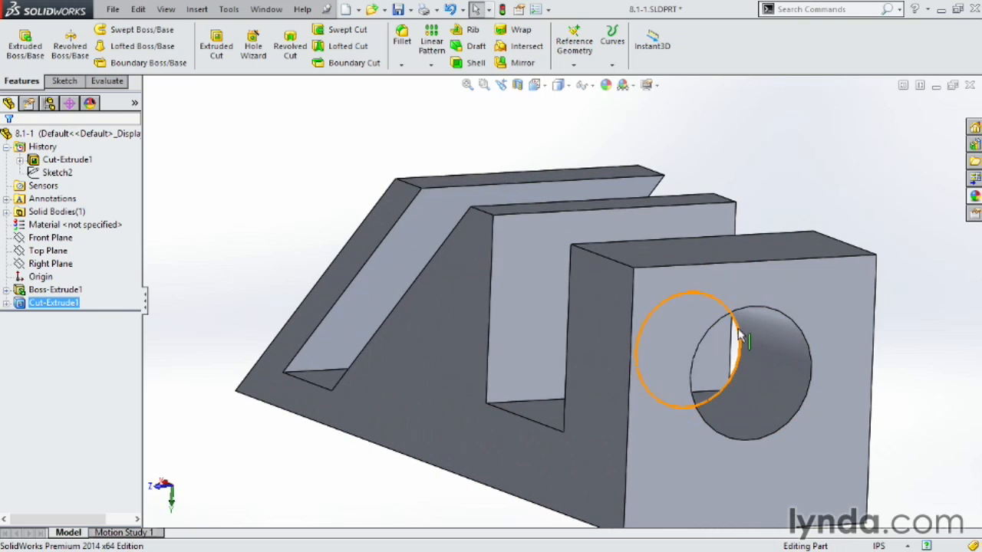
{"action": "scroll", "coordinate": [729, 353], "scroll_direction": "up", "scroll_amount": 3}
{"action": "middle_click_drag", "start_coordinate": [688, 170], "coordinate": [698, 196]}
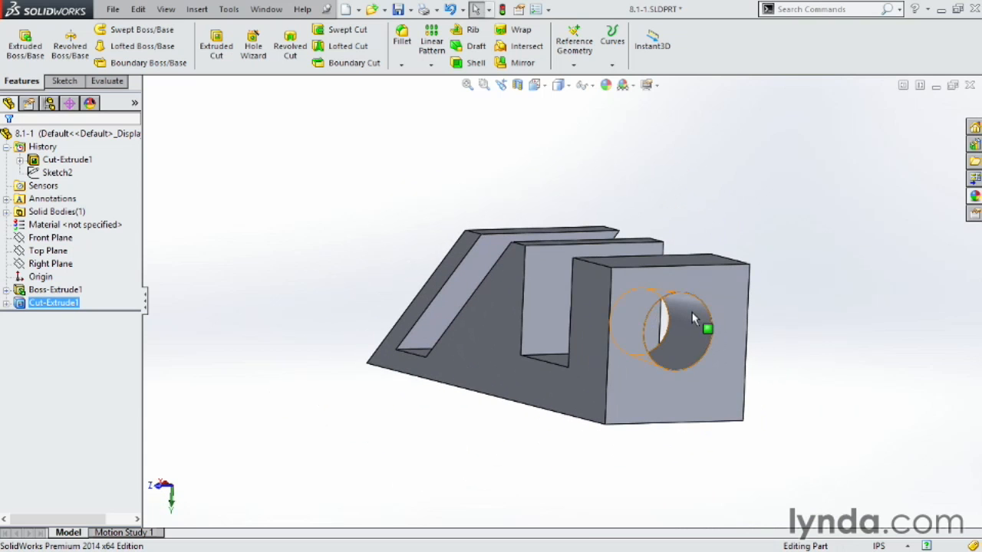